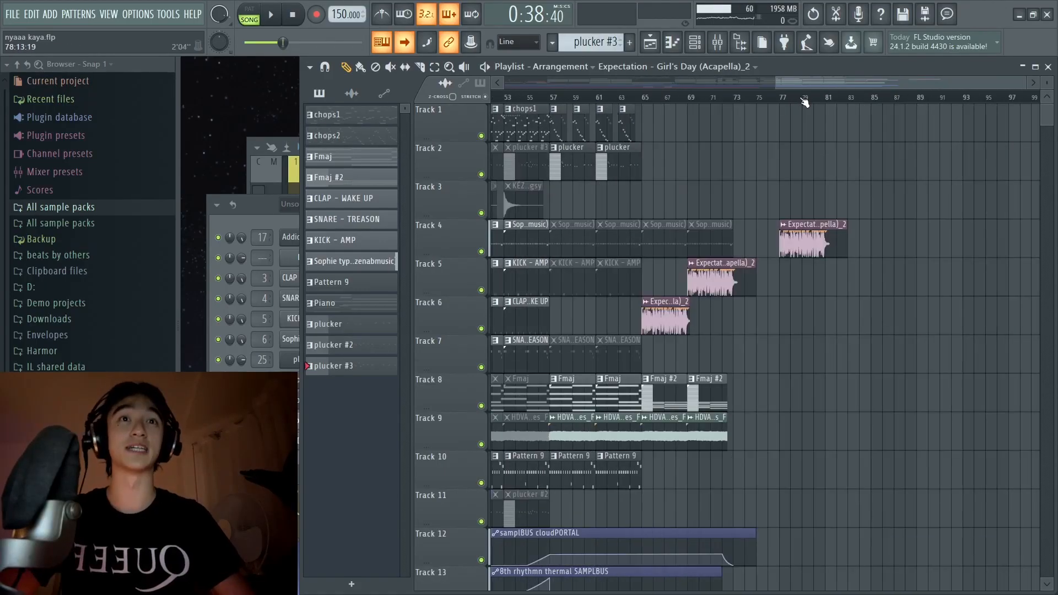
Step: Play the Expectation - Girl's Day acapella clip on Track 4 and open its chops channel from the channel rack
{"action": "scroll", "coordinate": [754, 98], "scroll_direction": "up", "scroll_amount": 3}
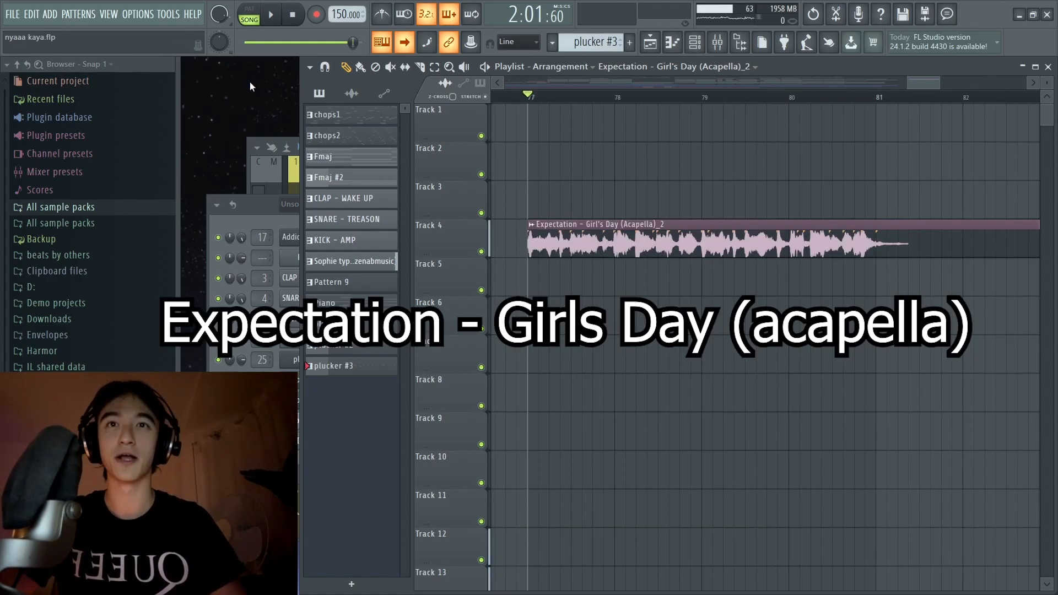
{"action": "key", "text": "space"}
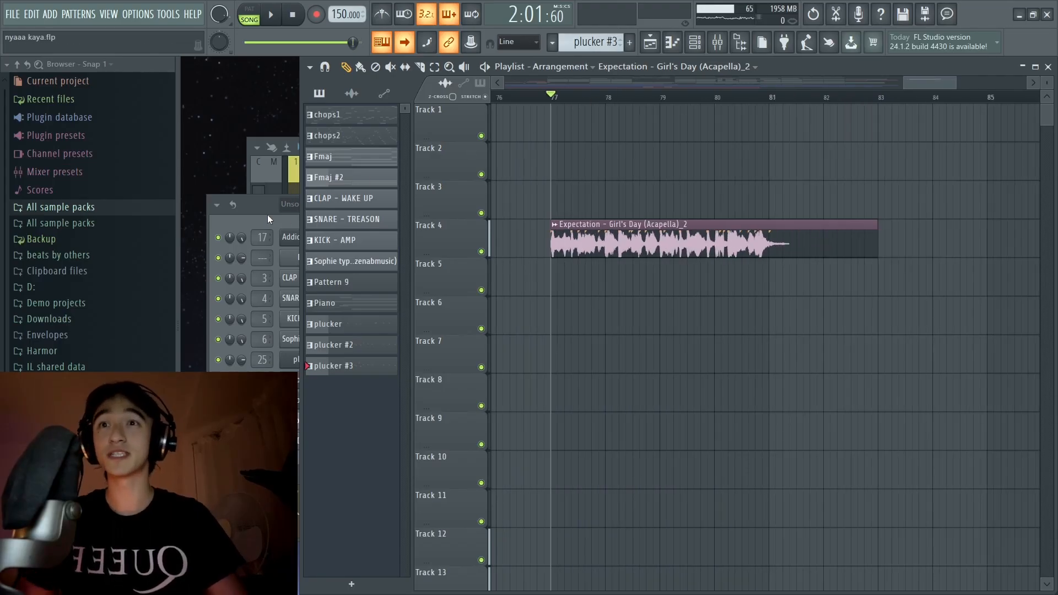
{"action": "left_click", "coordinate": [267, 215]}
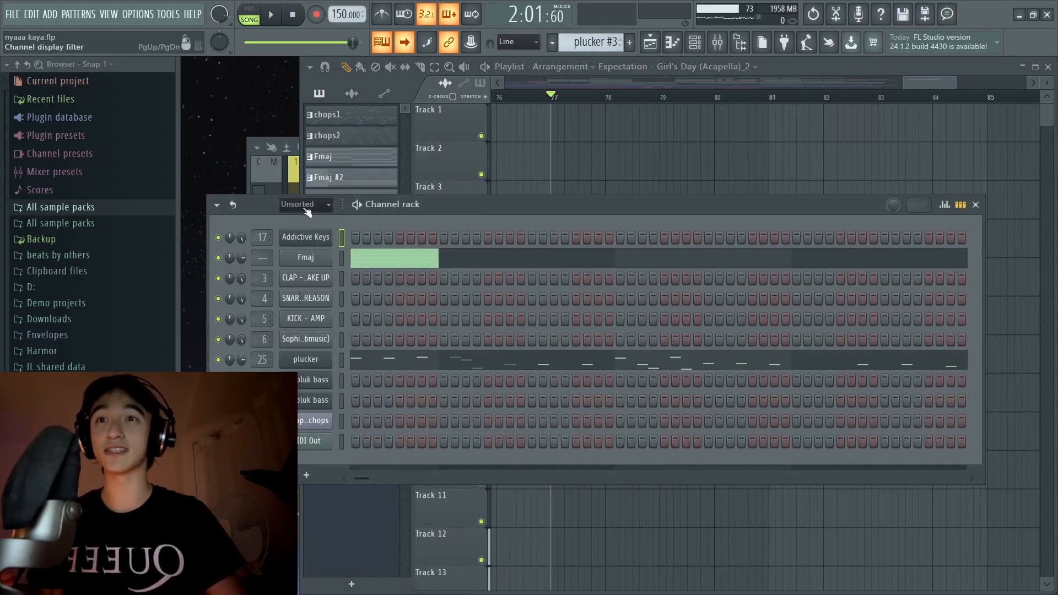
{"action": "left_click", "coordinate": [322, 421]}
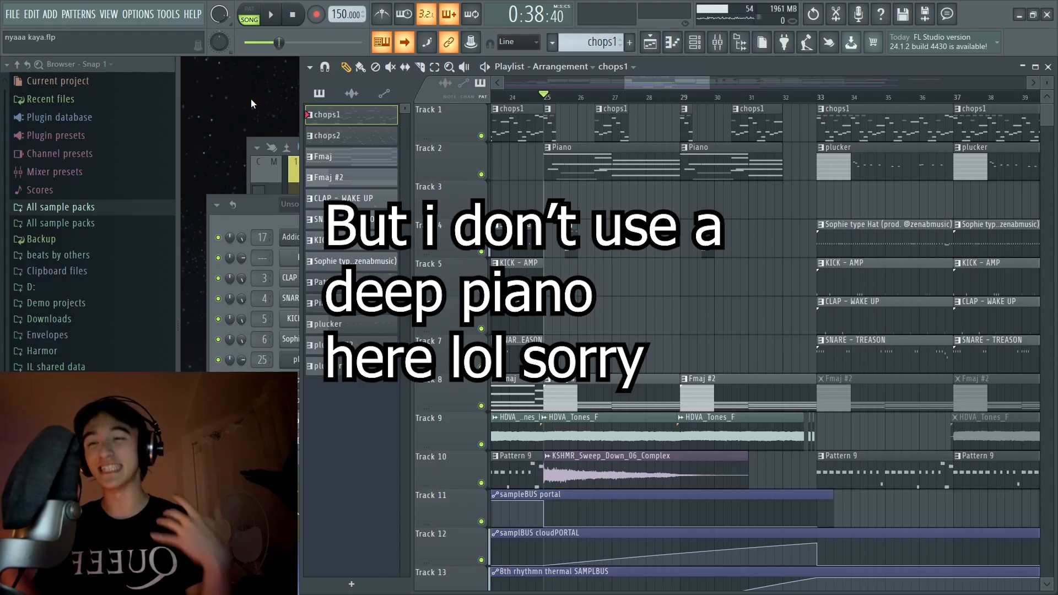
Step: View the Piano pattern's Addictive Keys notes and play the pattern on its own with the piano mixer track shown
{"action": "key", "text": "F7"}
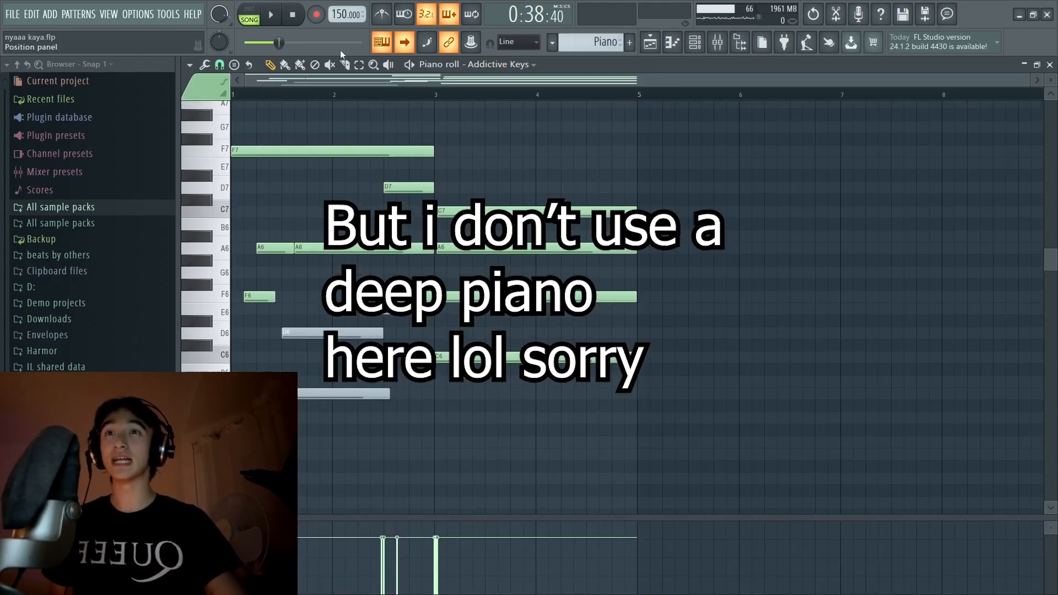
{"action": "left_click", "coordinate": [261, 12]}
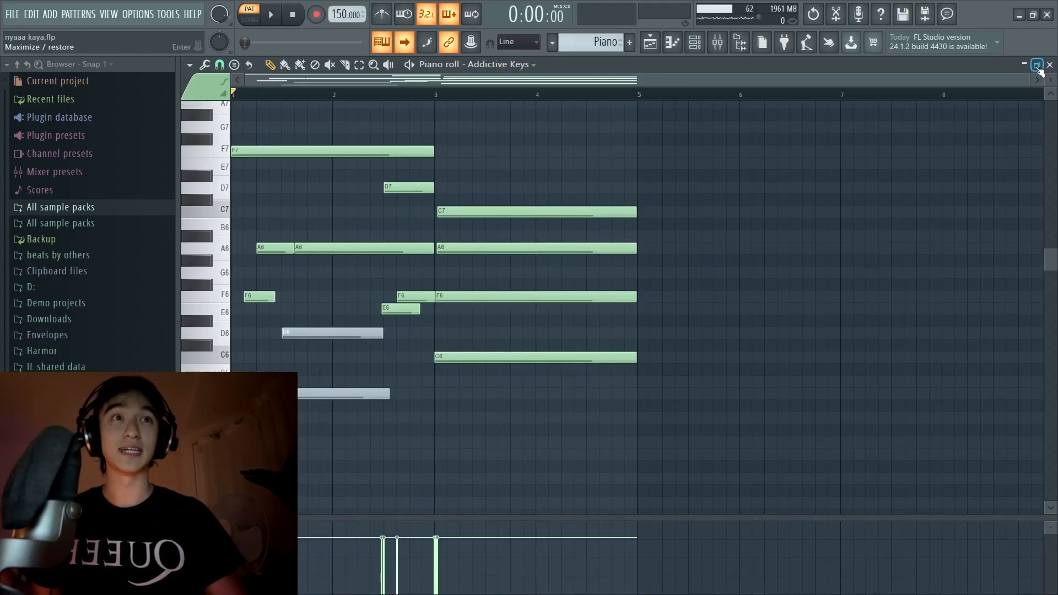
{"action": "left_click", "coordinate": [1037, 65]}
{"action": "key", "text": "F9"}
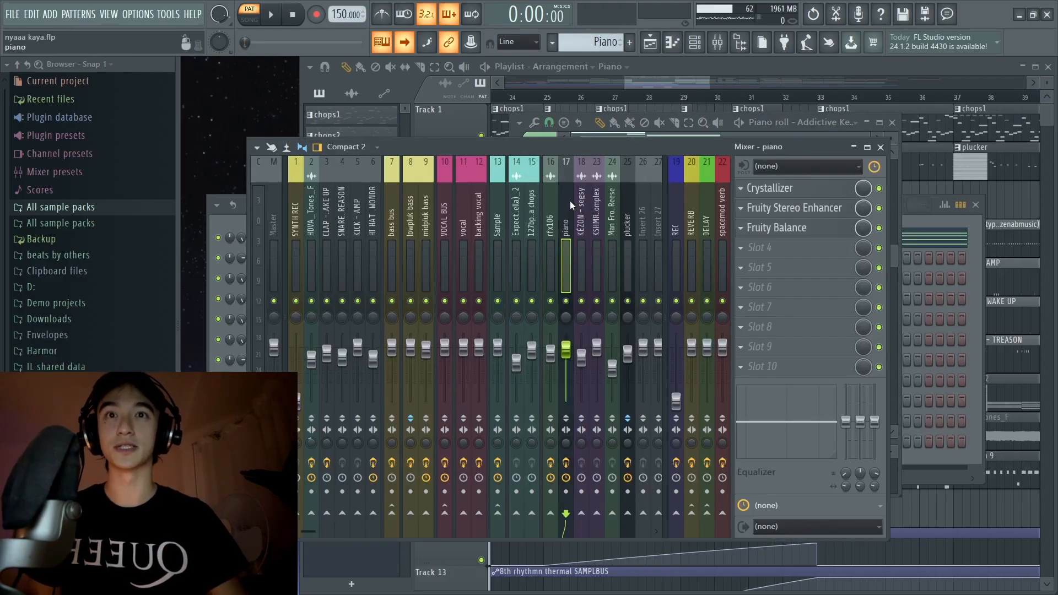
{"action": "key", "text": "space"}
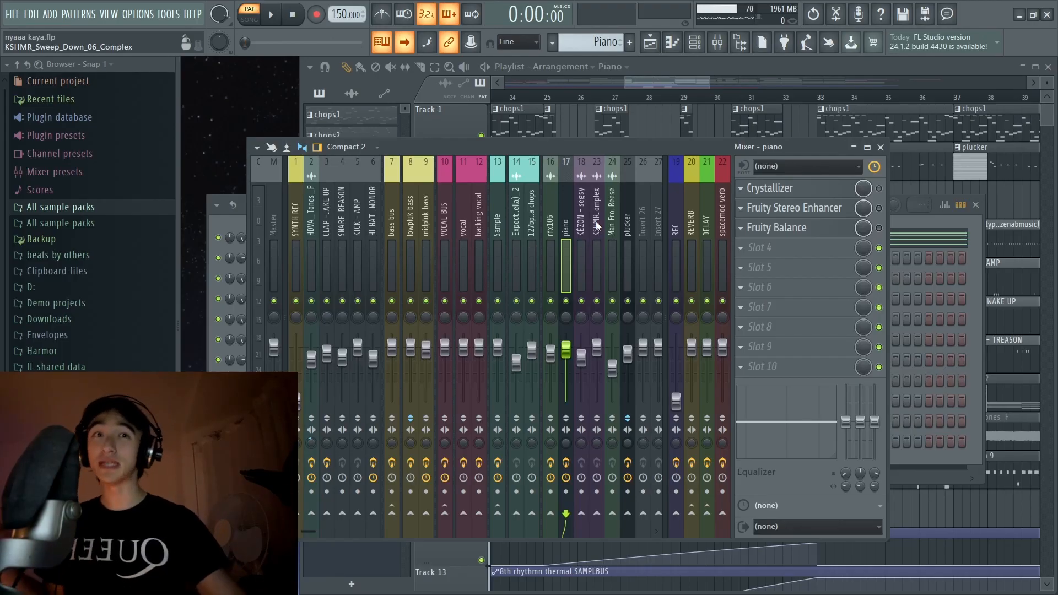
Step: Inspect Crystallizer and Fruity Balance on the piano mixer track, switching Fruity Stereo Enhancer back on
{"action": "left_click", "coordinate": [831, 185]}
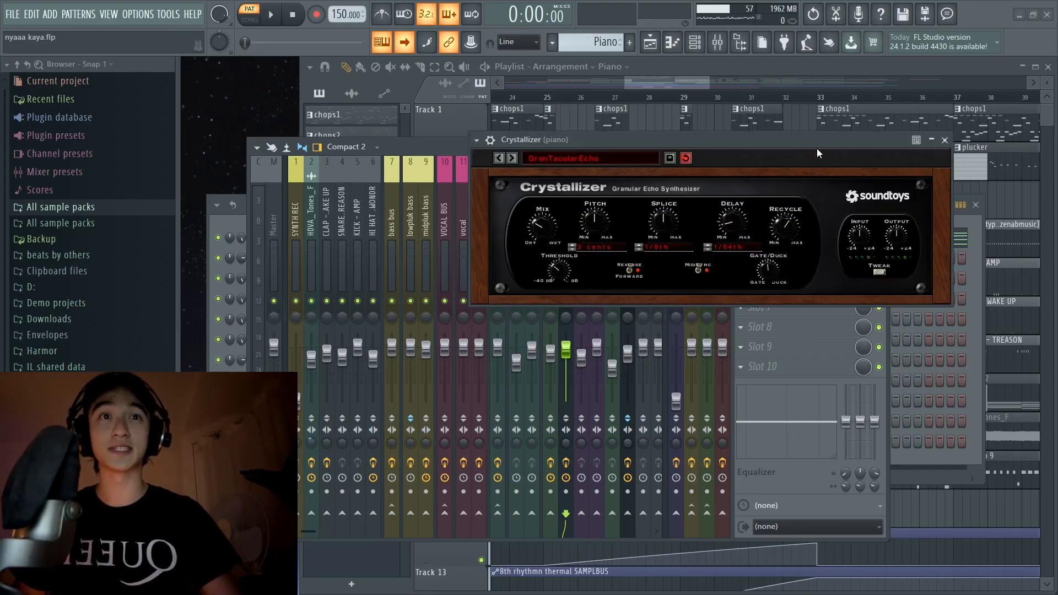
{"action": "left_click", "coordinate": [882, 204]}
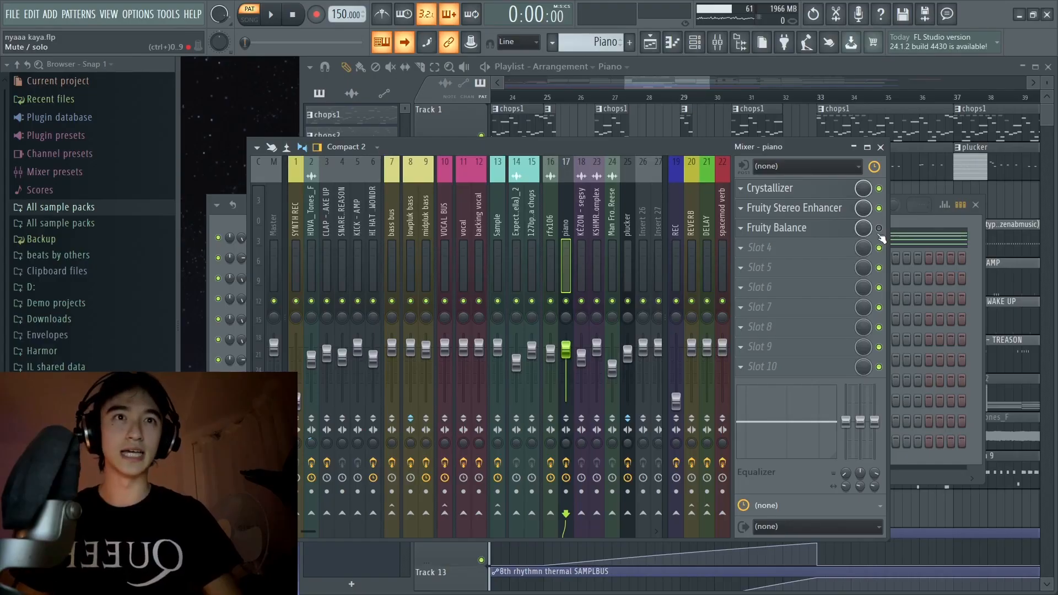
{"action": "left_click", "coordinate": [805, 228]}
{"action": "left_click", "coordinate": [823, 232]}
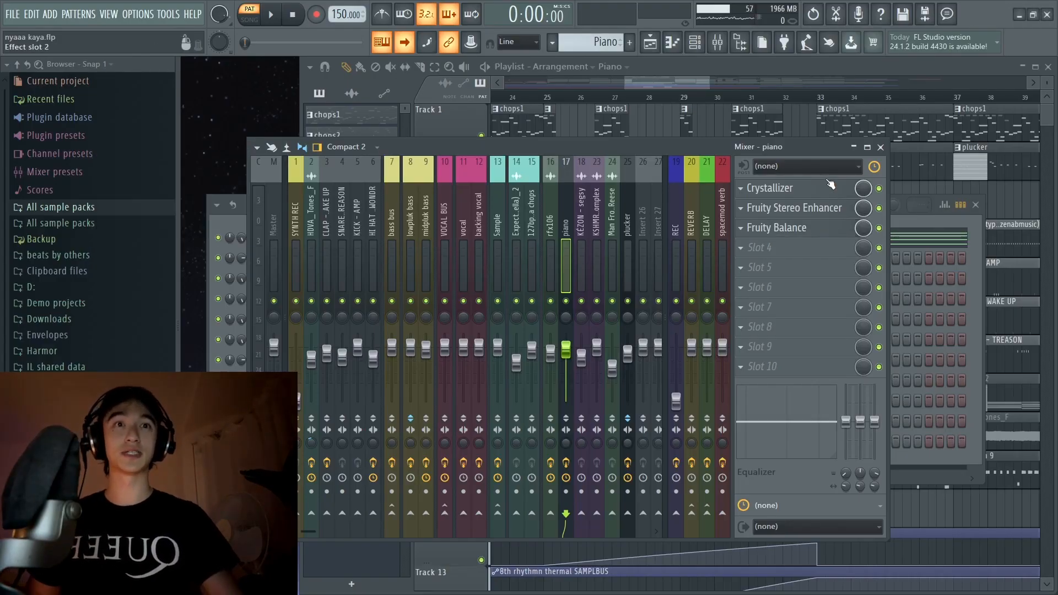
Step: Close the mixer and examine the Balance - piano - Volume automation on Track 15 just before bar 33
{"action": "left_click", "coordinate": [881, 148]}
{"action": "left_click", "coordinate": [810, 115]}
{"action": "scroll", "coordinate": [810, 220], "scroll_direction": "down", "scroll_amount": 8}
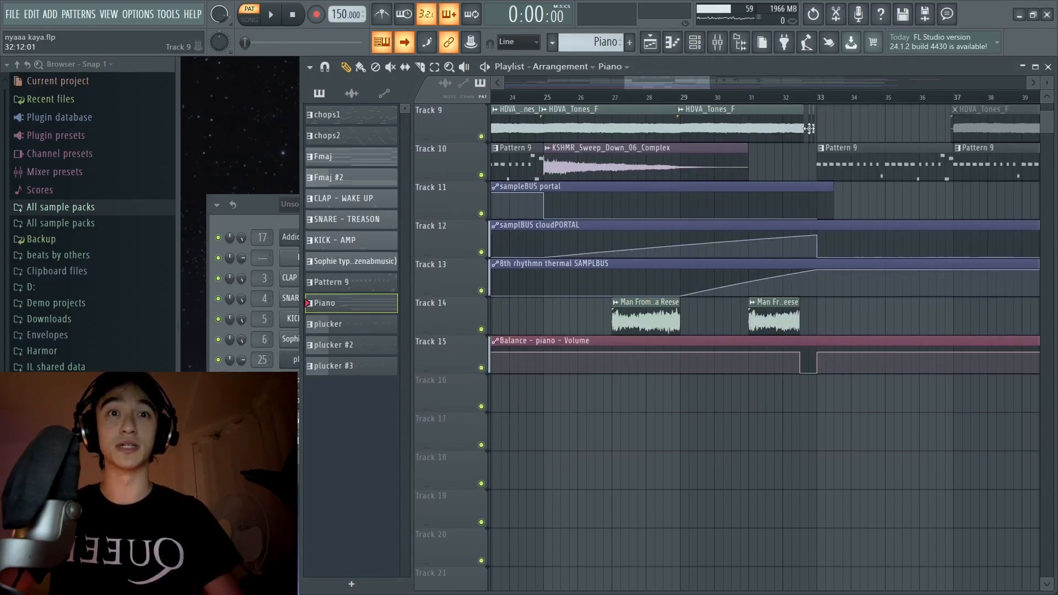
{"action": "left_click", "coordinate": [807, 103]}
{"action": "scroll", "coordinate": [807, 103], "scroll_direction": "up", "scroll_amount": 5}
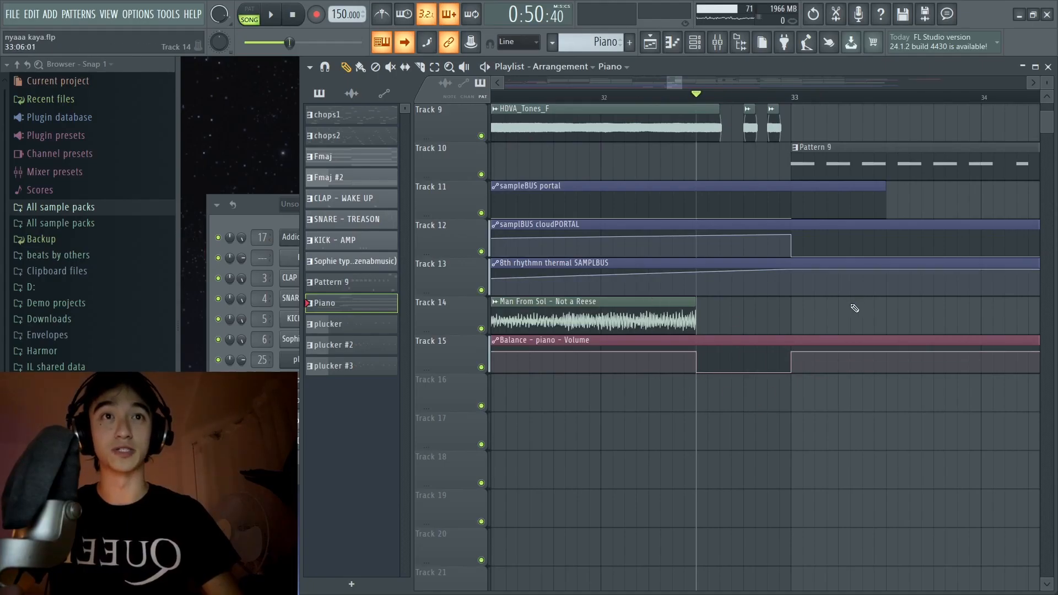
Step: Return the playhead to bar 25 and play the piano section of the arrangement
{"action": "scroll", "coordinate": [854, 308], "scroll_direction": "up", "scroll_amount": 8}
{"action": "left_click", "coordinate": [795, 97]}
{"action": "scroll", "coordinate": [771, 99], "scroll_direction": "down", "scroll_amount": 3}
{"action": "left_click", "coordinate": [760, 99]}
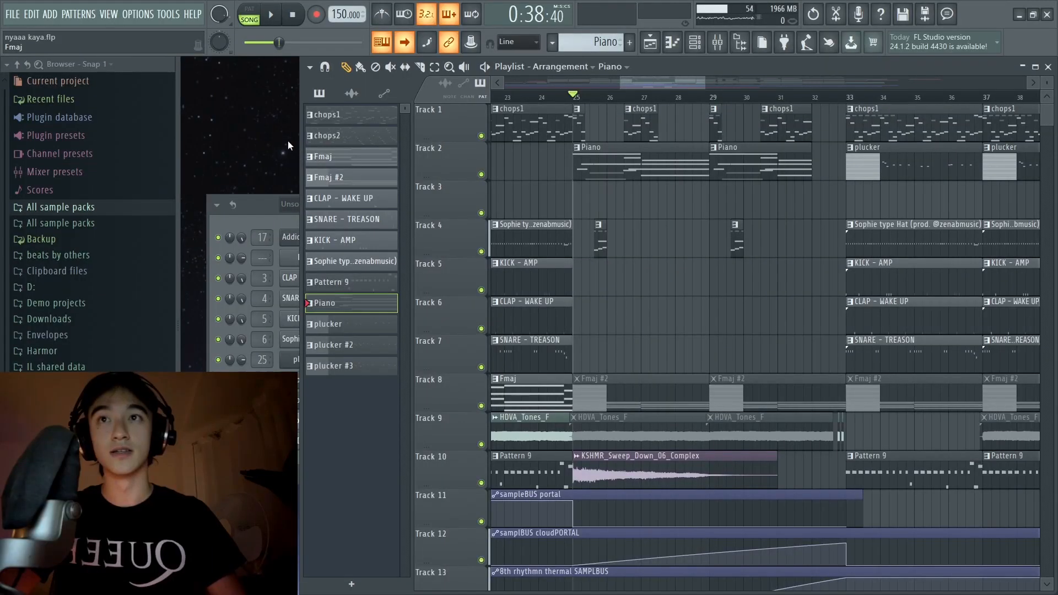
{"action": "key", "text": "space"}
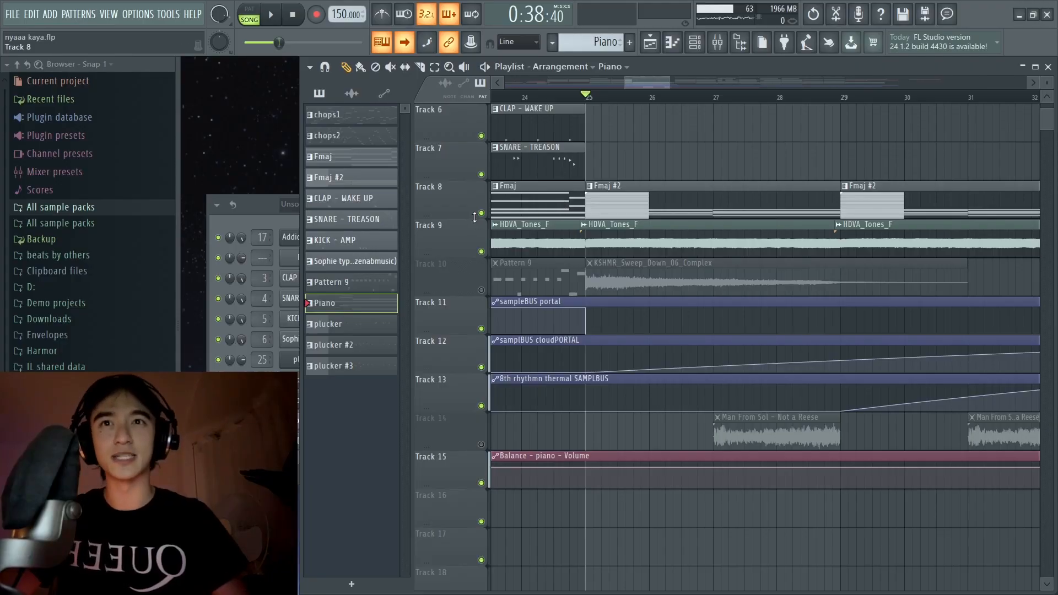
Step: Open PitchMonster on the HDVA_Tones_F mixer track and look at its preset options
{"action": "double_click", "coordinate": [655, 241]}
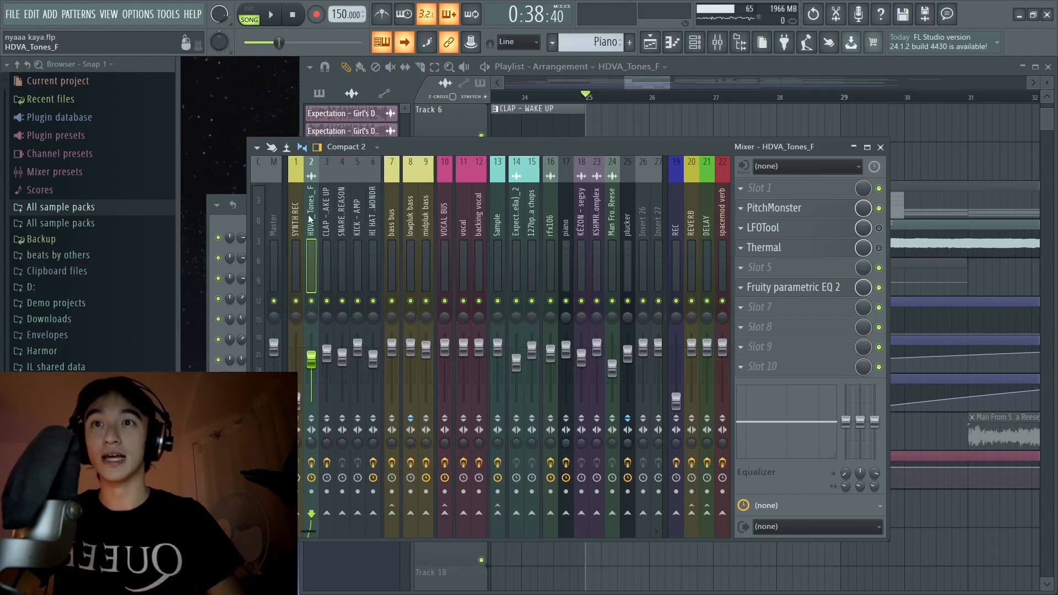
{"action": "left_click", "coordinate": [814, 209]}
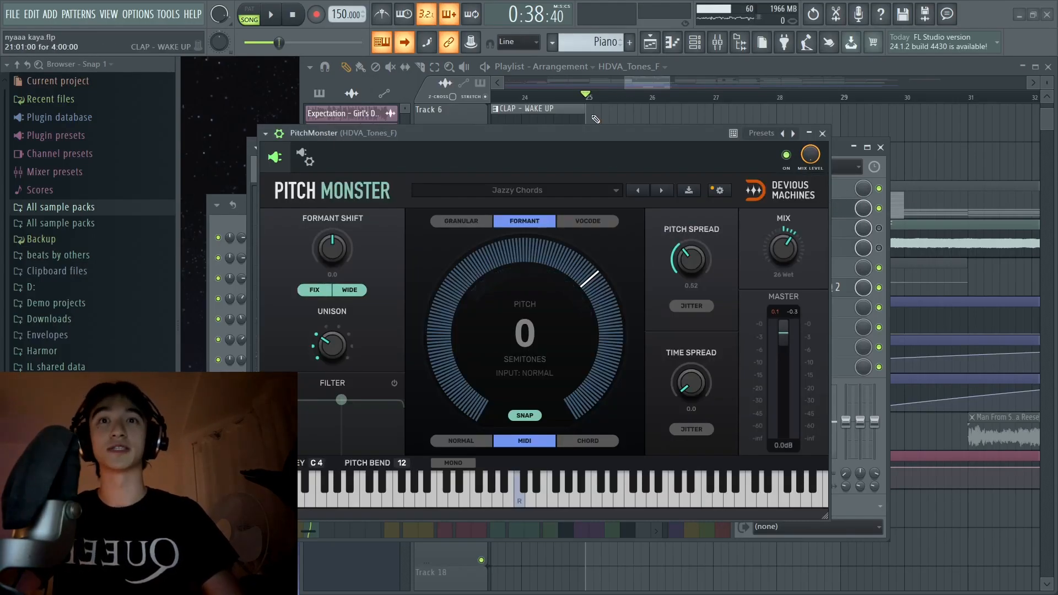
{"action": "left_click_drag", "start_coordinate": [596, 138], "coordinate": [615, 102]}
{"action": "left_click", "coordinate": [295, 114]}
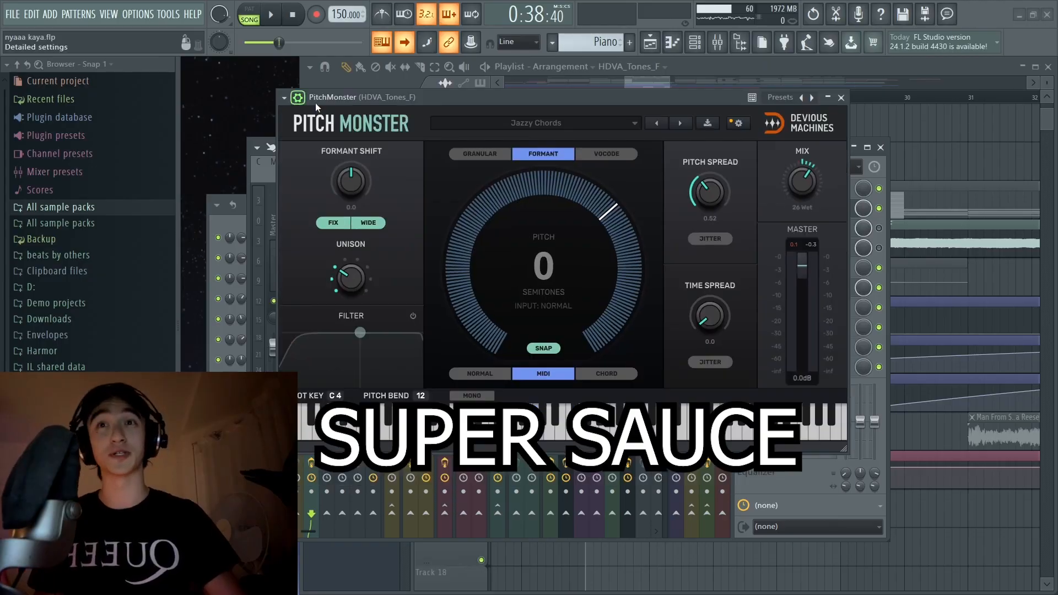
{"action": "left_click", "coordinate": [518, 124]}
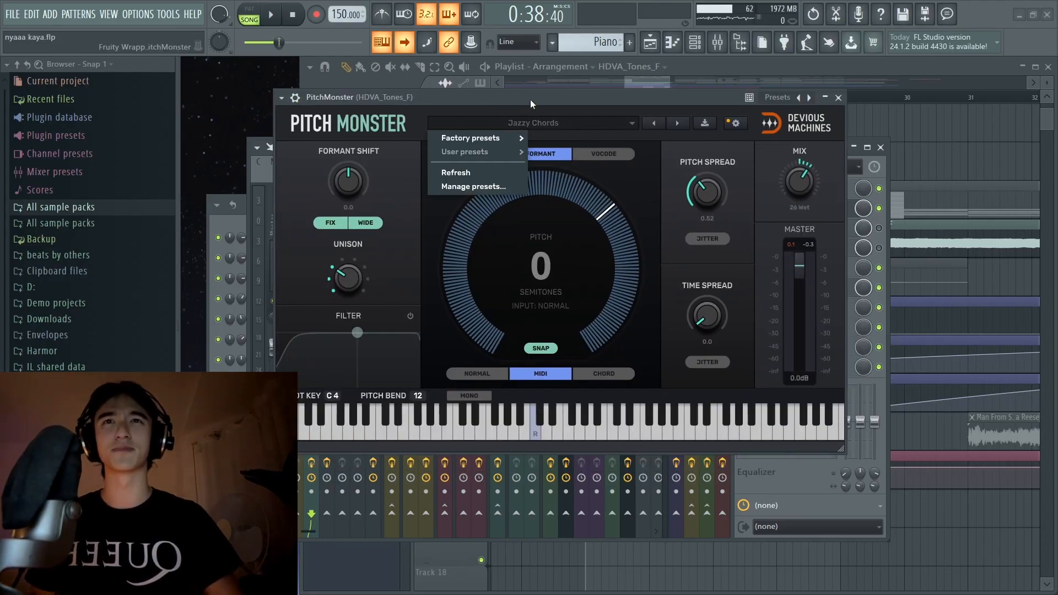
{"action": "left_click", "coordinate": [554, 112]}
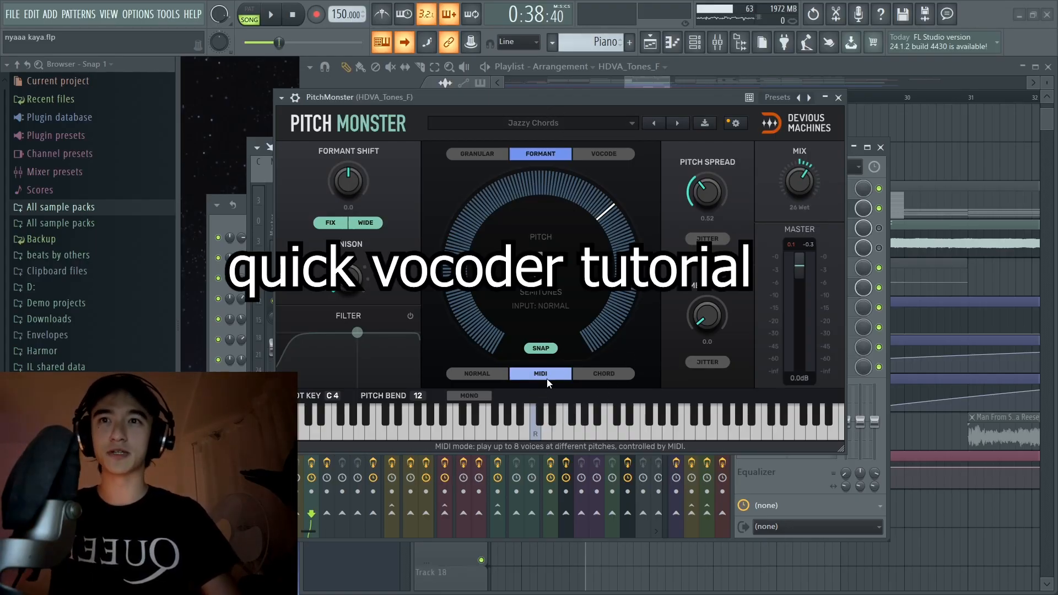
Step: Show PitchMonster's wrapper settings to examine its MIDI input port
{"action": "left_click", "coordinate": [295, 97]}
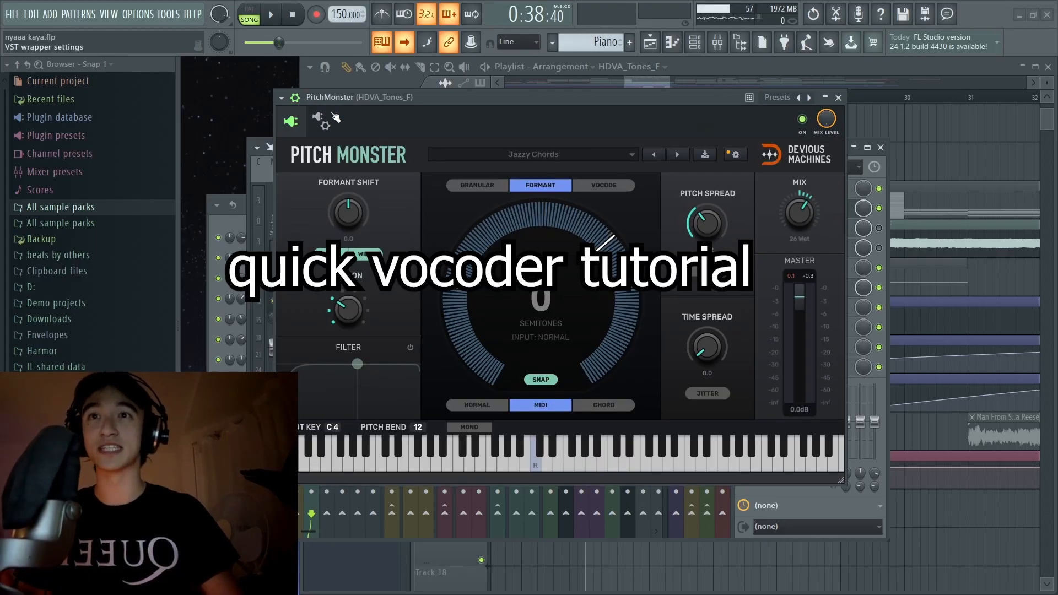
{"action": "left_click", "coordinate": [329, 121]}
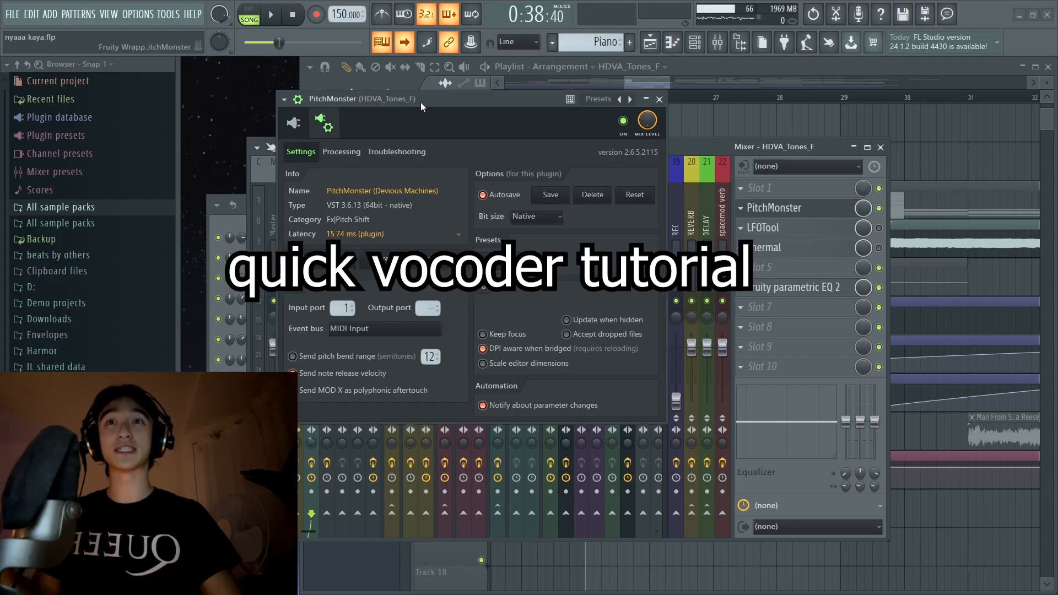
{"action": "left_click_drag", "start_coordinate": [417, 100], "coordinate": [450, 97]}
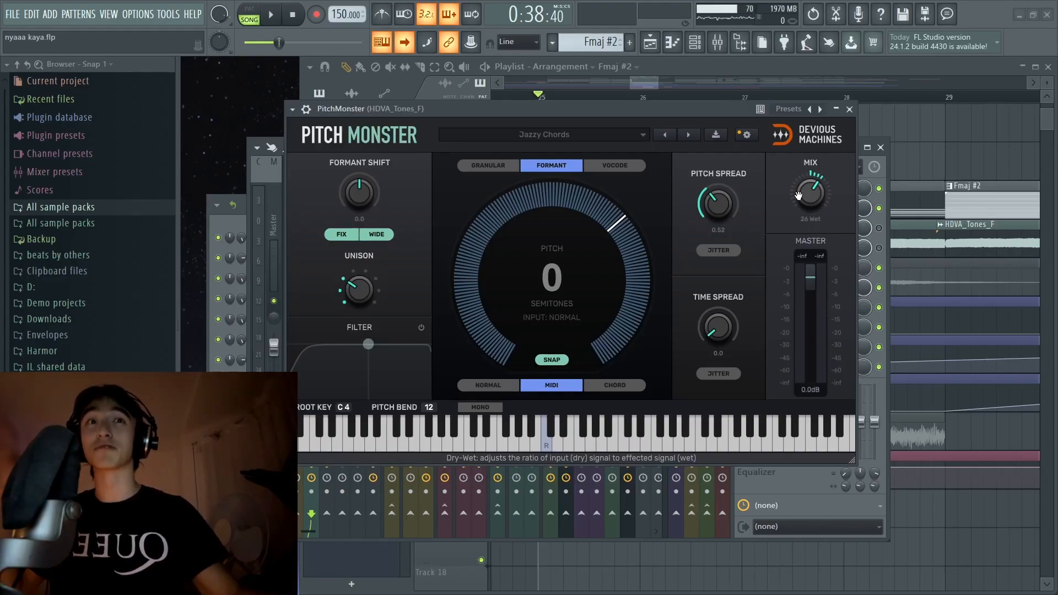
Step: Close PitchMonster and play the arrangement from bar 25
{"action": "left_click", "coordinate": [849, 109]}
{"action": "key", "text": "space"}
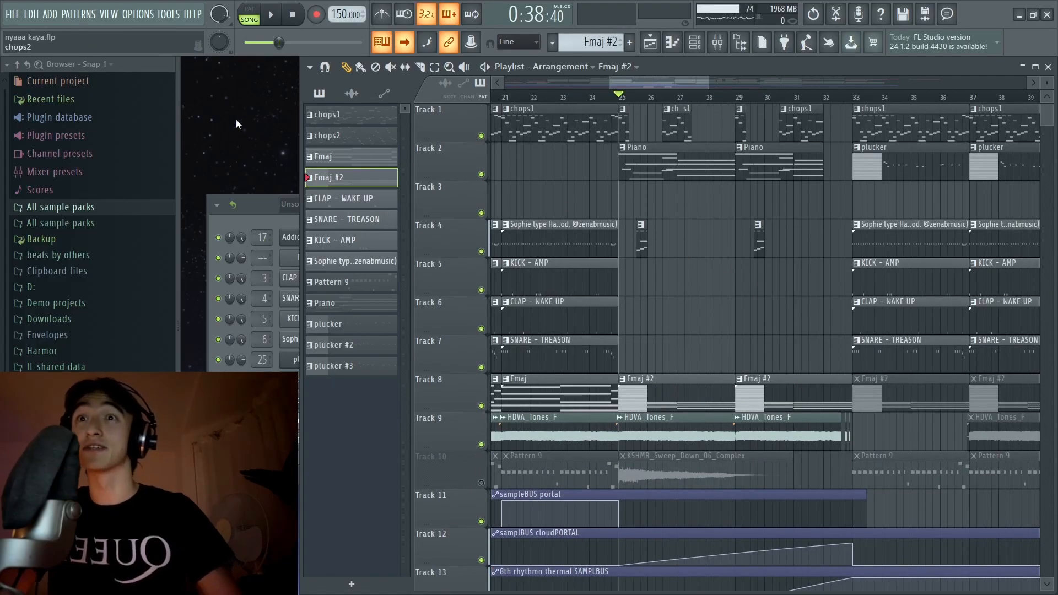
{"action": "key", "text": "space"}
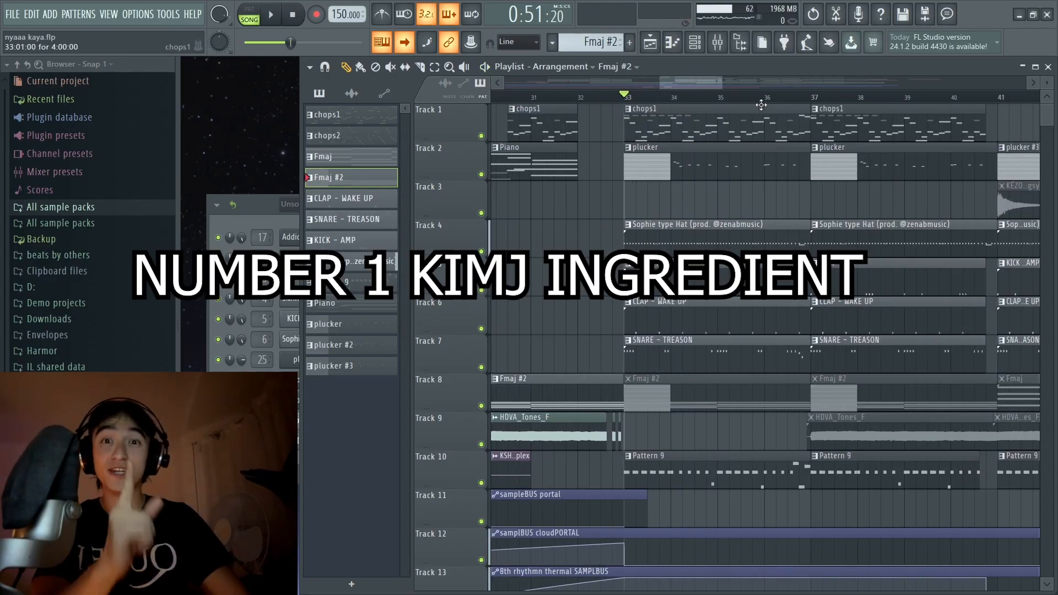
Step: Open the lowpluk bass notes of Pattern 9 in the piano roll and play the pattern
{"action": "scroll", "coordinate": [692, 368], "scroll_direction": "down", "scroll_amount": 3}
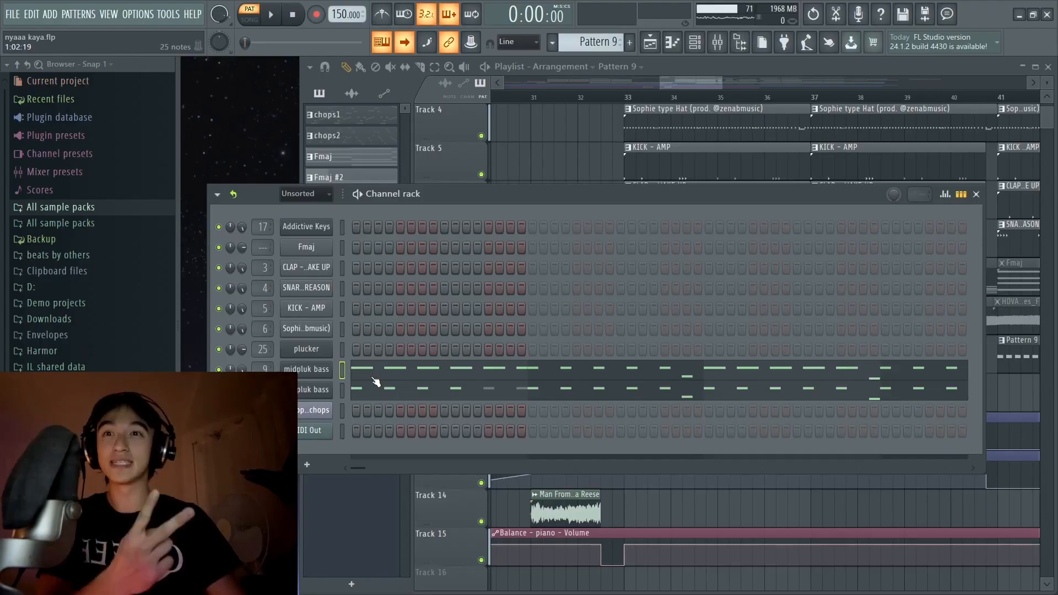
{"action": "left_click", "coordinate": [328, 388]}
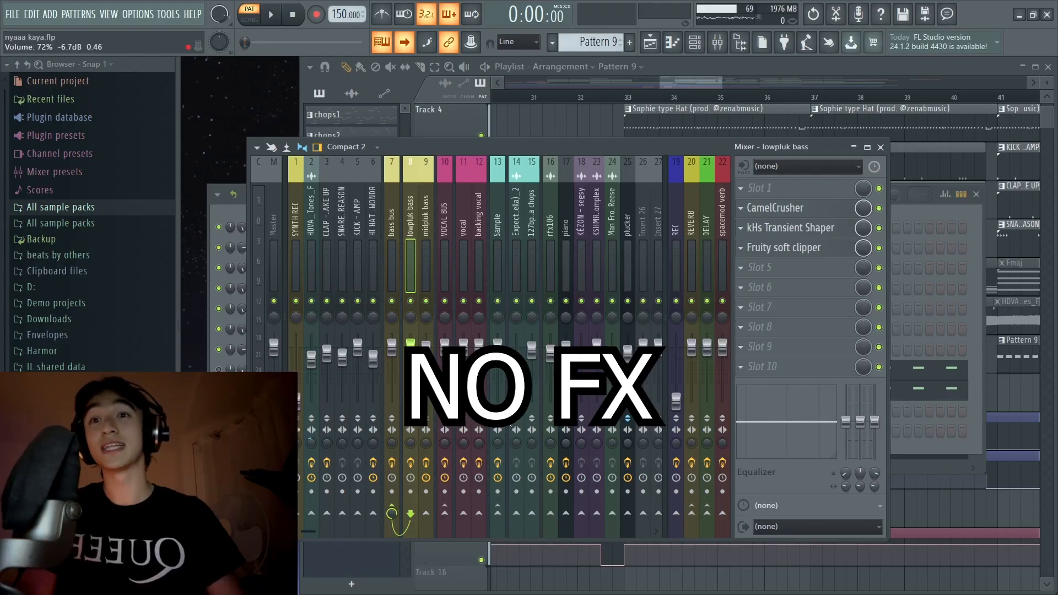
{"action": "key", "text": "space"}
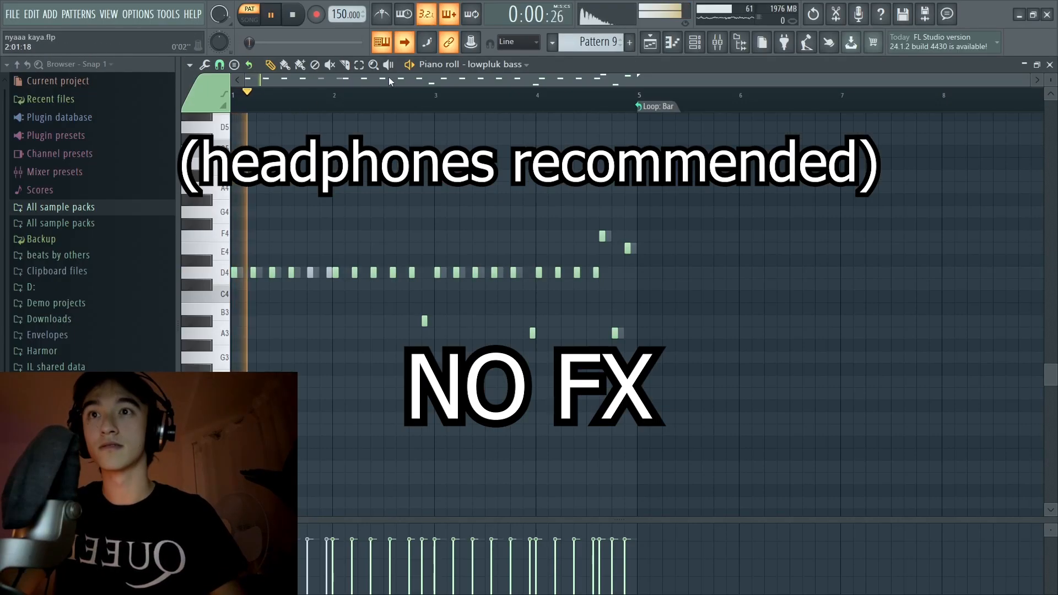
{"action": "scroll", "coordinate": [395, 109], "scroll_direction": "up", "scroll_amount": 2}
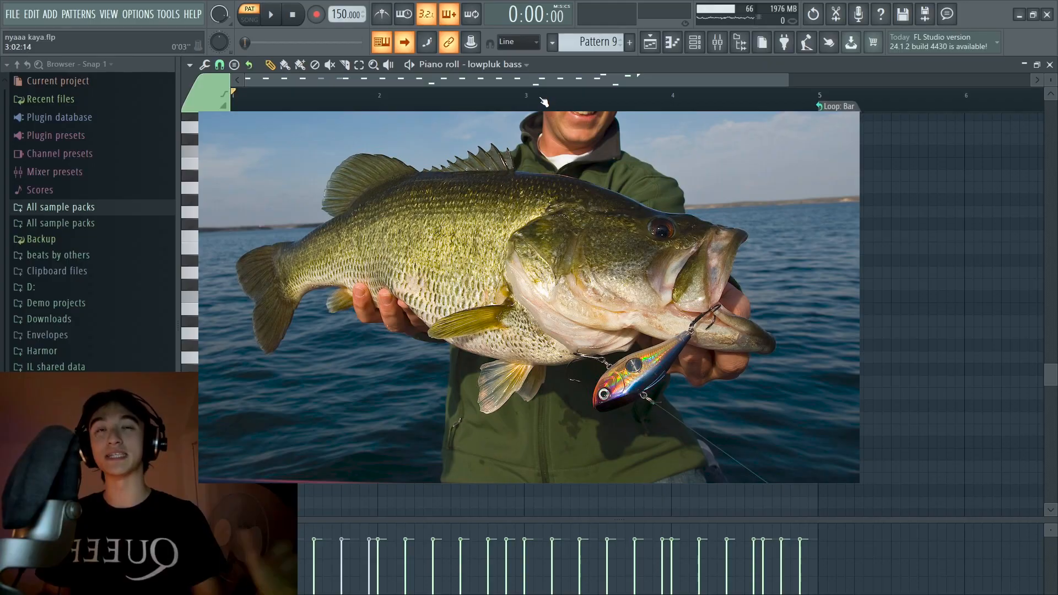
Step: Inspect the CamelCrusher, kHs Transient Shaper and Fruity soft clipper effects on the lowpluk bass mixer track while auditioning the bass
{"action": "left_click", "coordinate": [716, 43]}
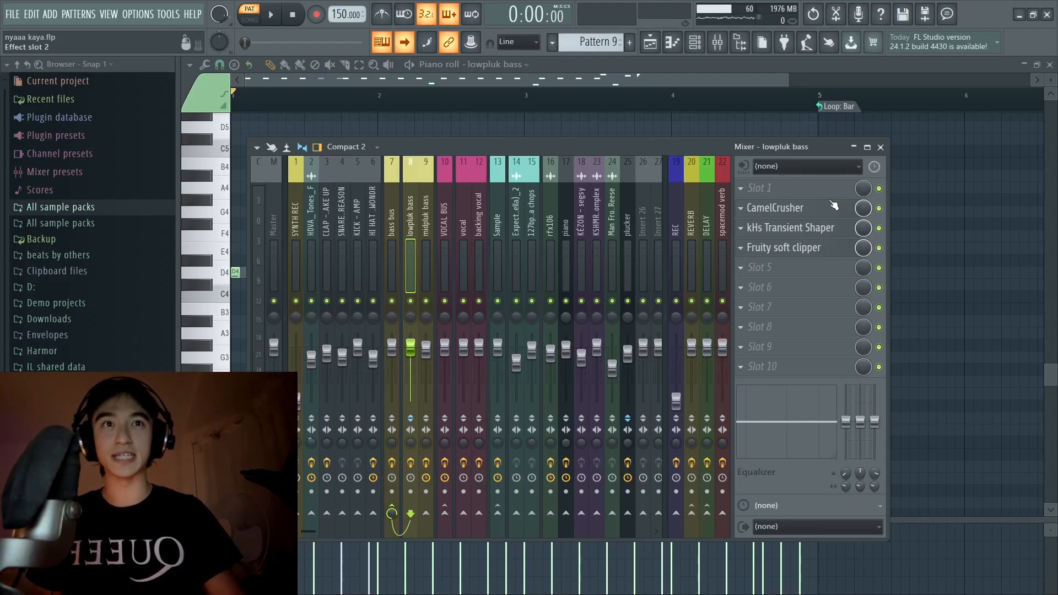
{"action": "left_click", "coordinate": [833, 207]}
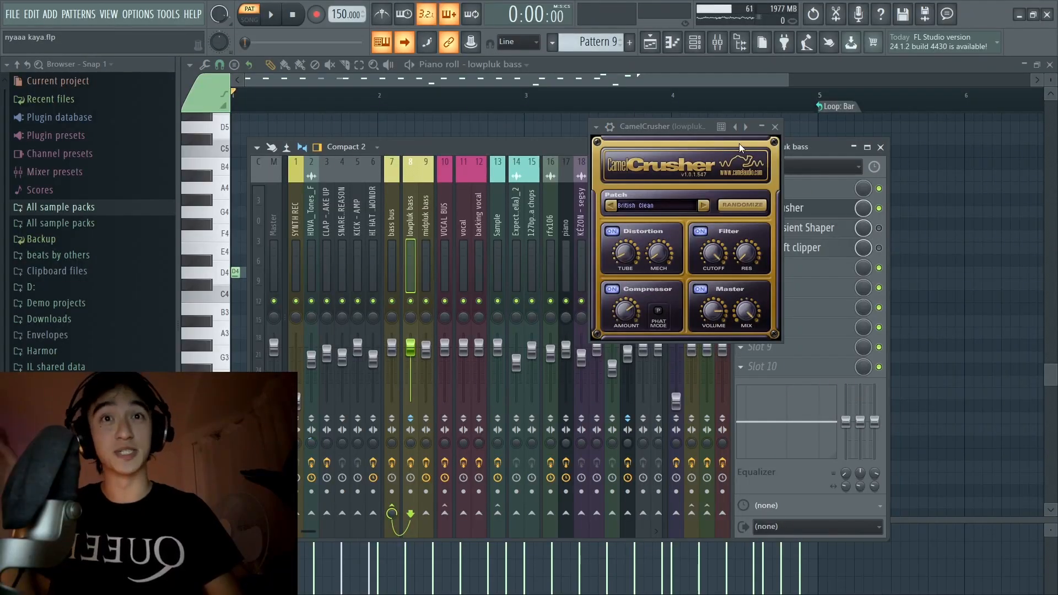
{"action": "key", "text": "space"}
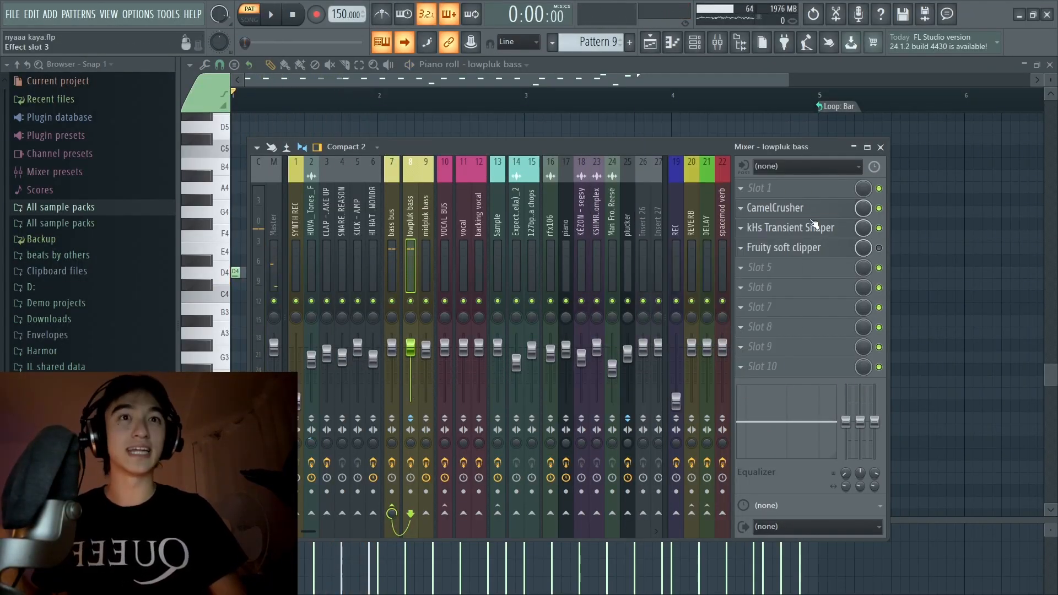
{"action": "left_click", "coordinate": [818, 225]}
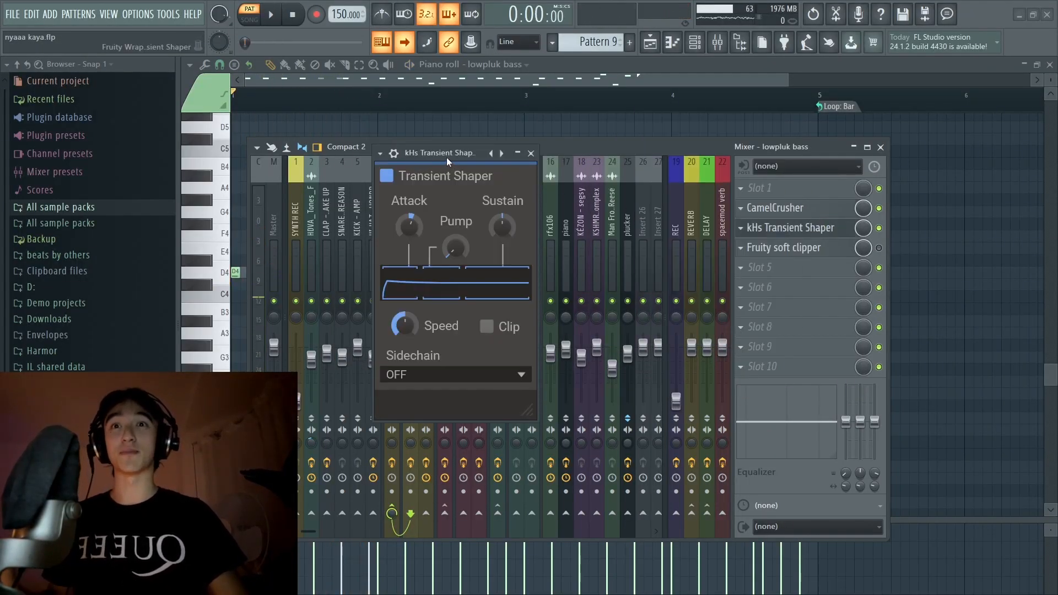
{"action": "left_click_drag", "start_coordinate": [444, 155], "coordinate": [494, 156]}
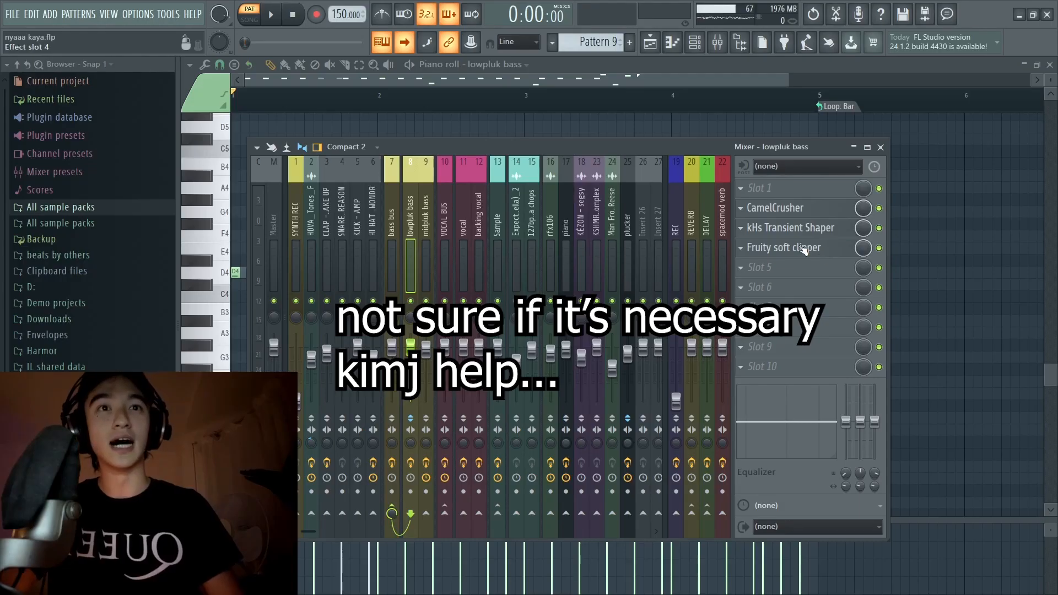
{"action": "left_click", "coordinate": [821, 249]}
{"action": "left_click", "coordinate": [819, 249]}
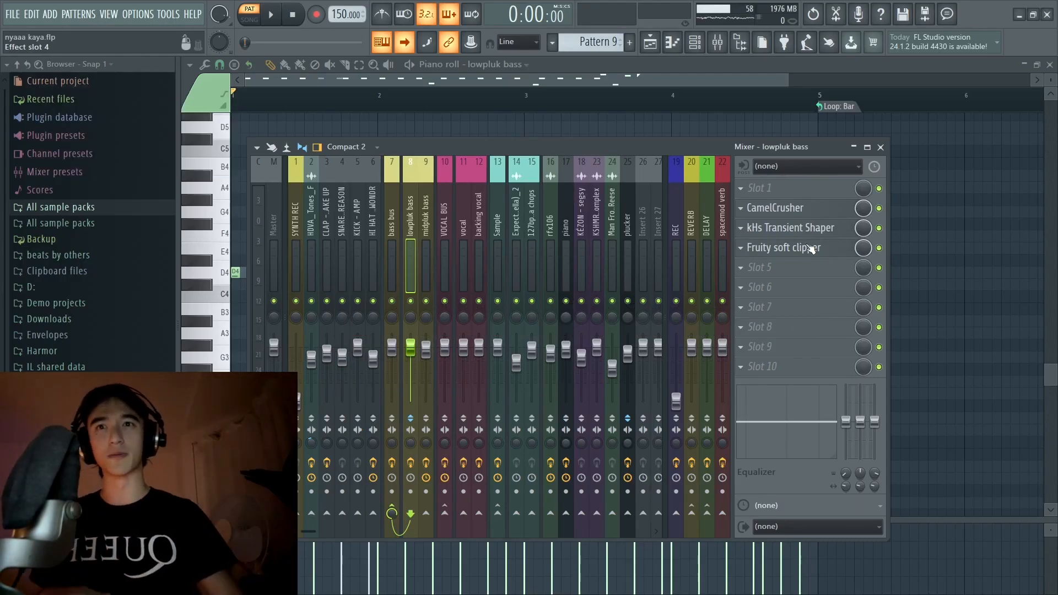
Step: Play the midpluk bass notes of Pattern 9 and show its Serum preset BA Feed the Mau5 within the Bass category
{"action": "key", "text": "space"}
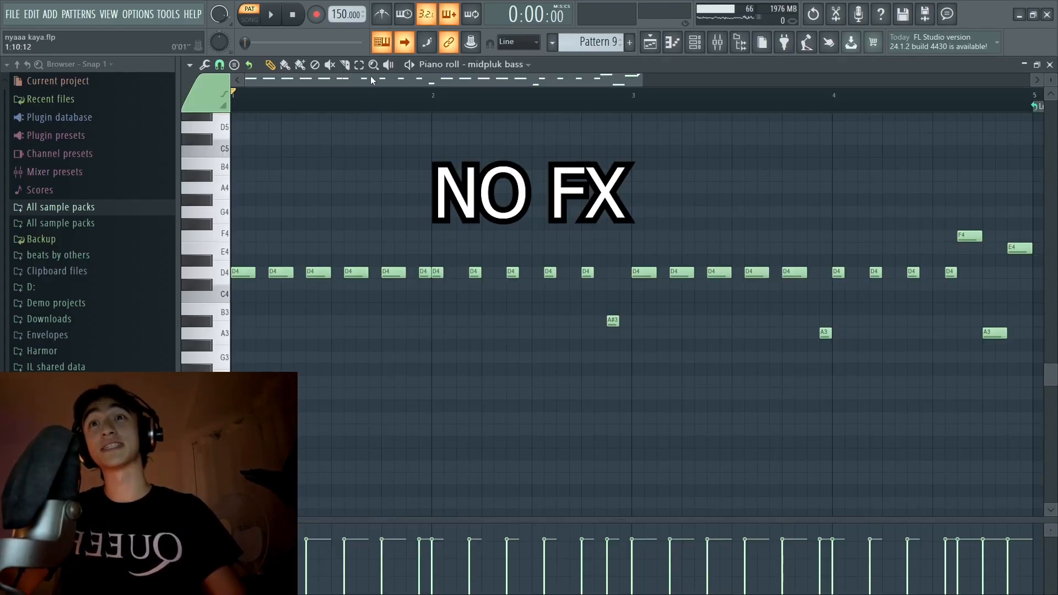
{"action": "key", "text": "space"}
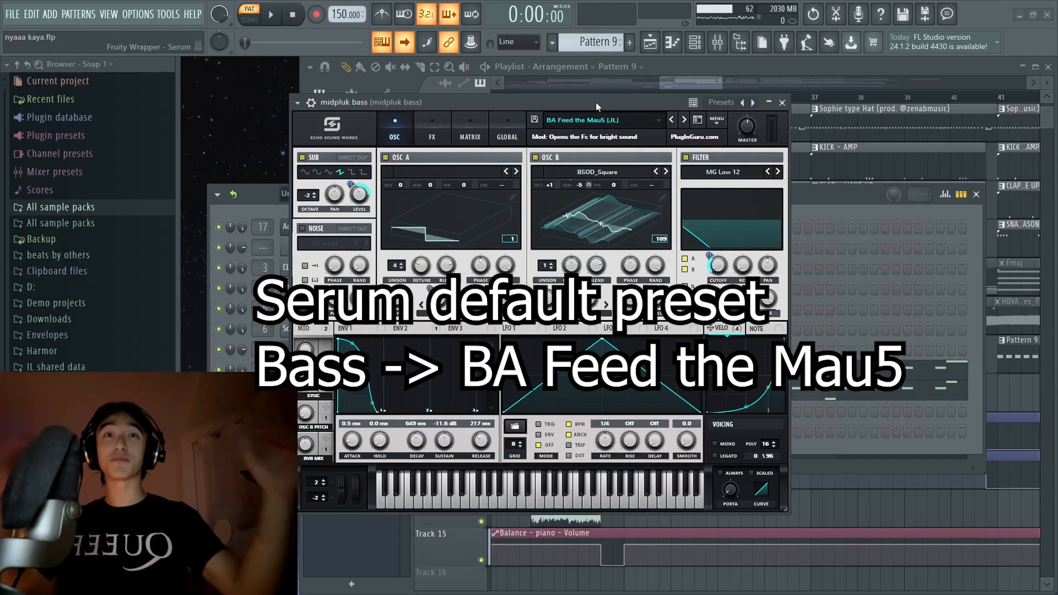
{"action": "left_click", "coordinate": [584, 120]}
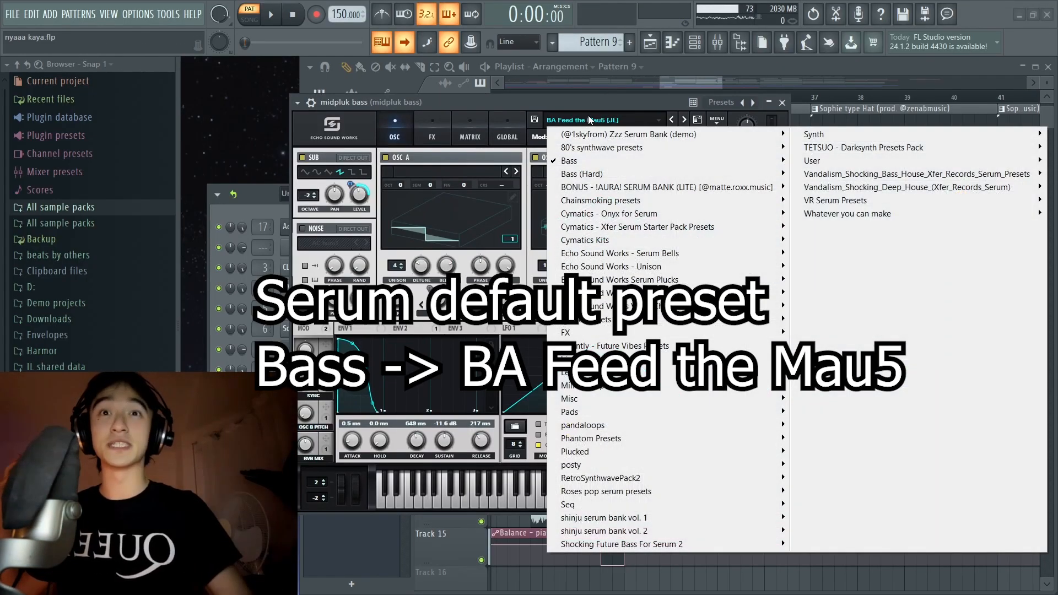
{"action": "mouse_move", "coordinate": [572, 167]}
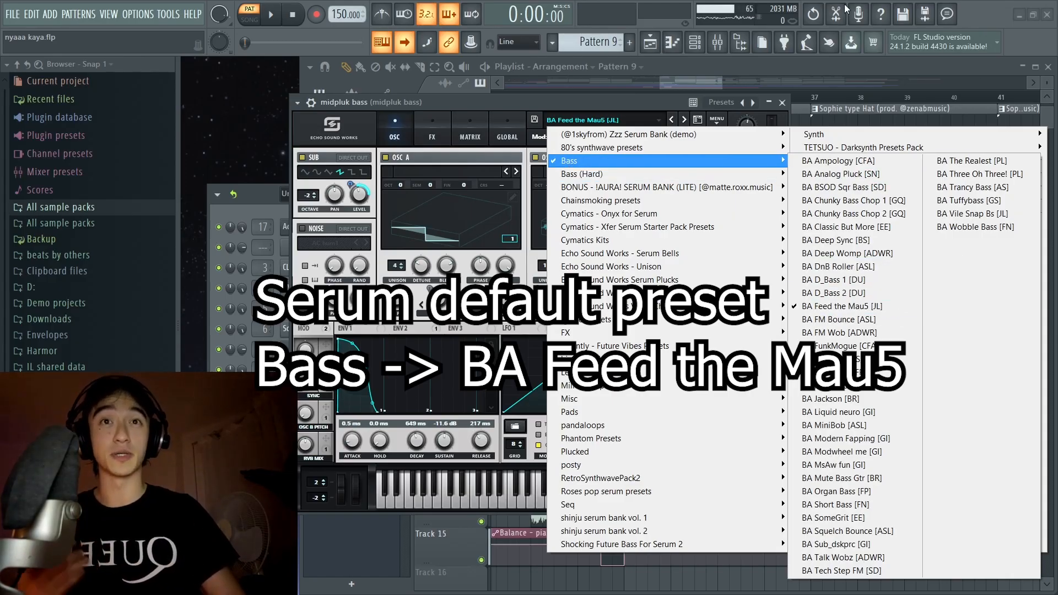
{"action": "left_click", "coordinate": [573, 104]}
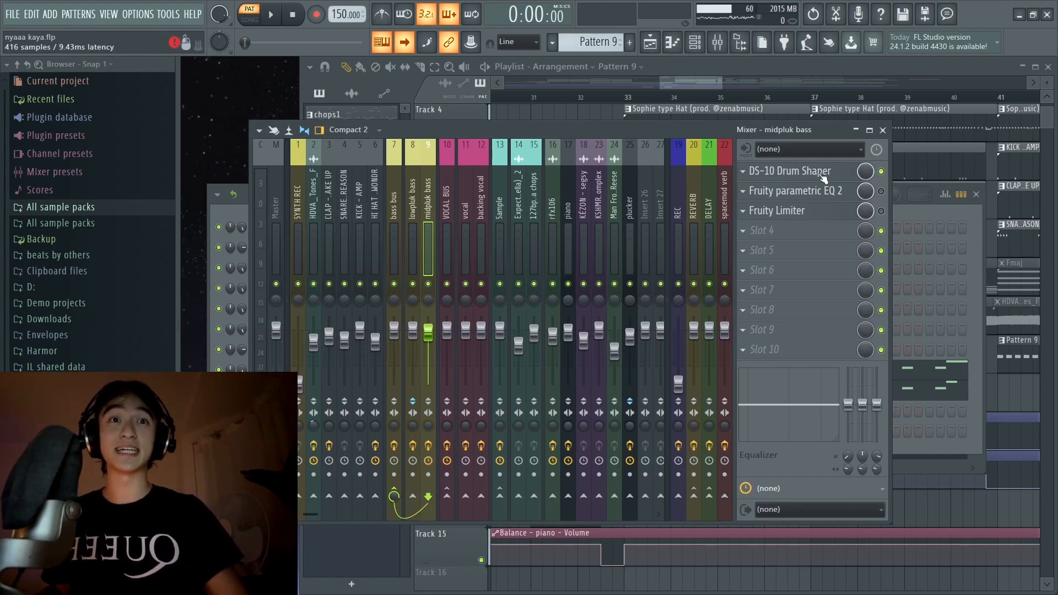
Step: Inspect DS-10 Drum Shaper and Fruity parametric EQ 2 on the midpluk bass mixer track while auditioning it, and enable its Fruity Limiter
{"action": "left_click", "coordinate": [821, 172]}
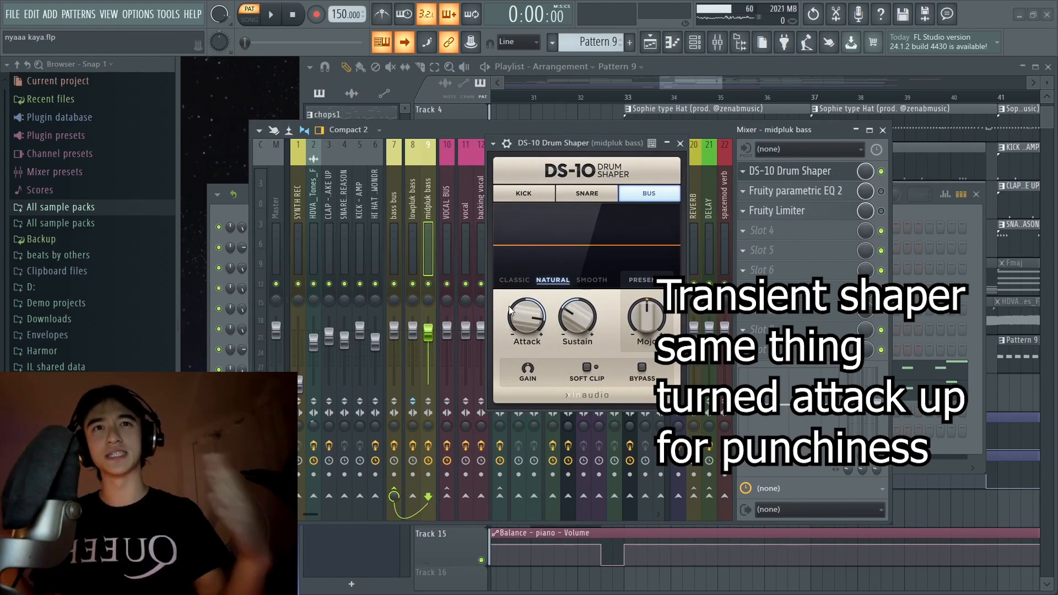
{"action": "key", "text": "space"}
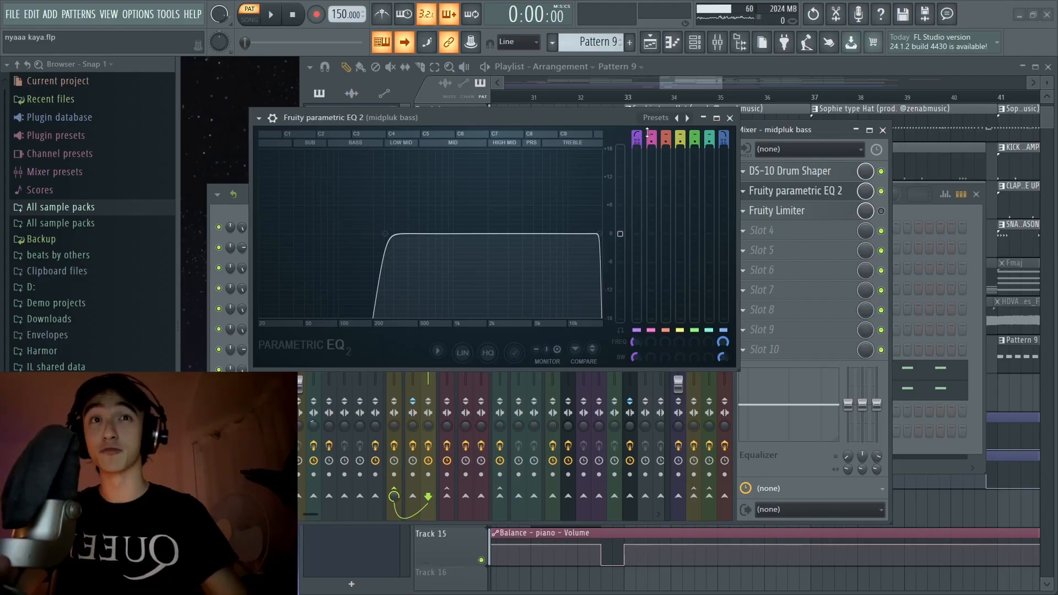
{"action": "left_click", "coordinate": [715, 118]}
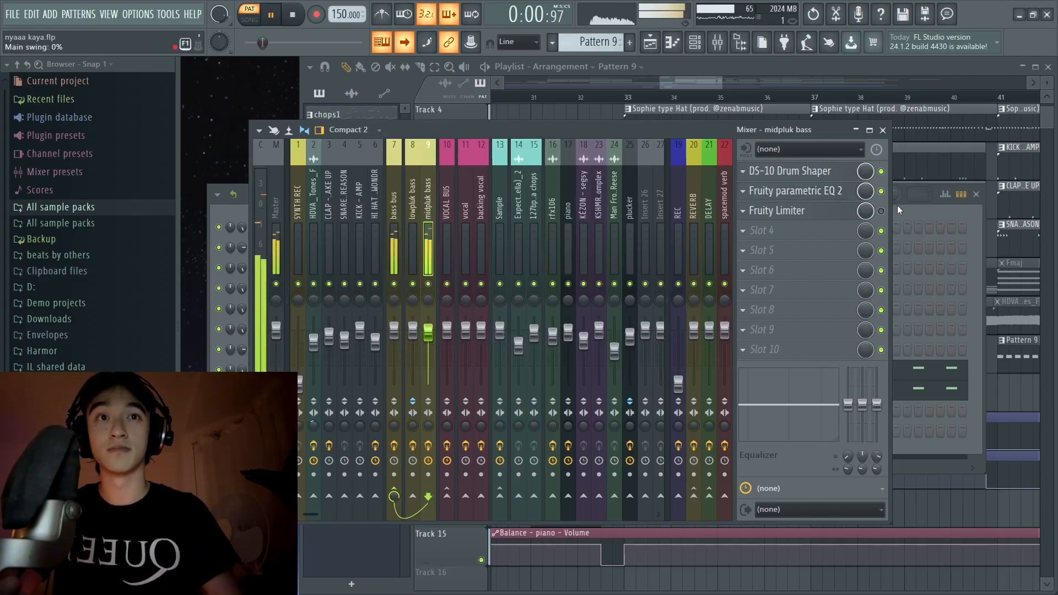
{"action": "left_click", "coordinate": [880, 211]}
{"action": "left_click", "coordinate": [782, 211]}
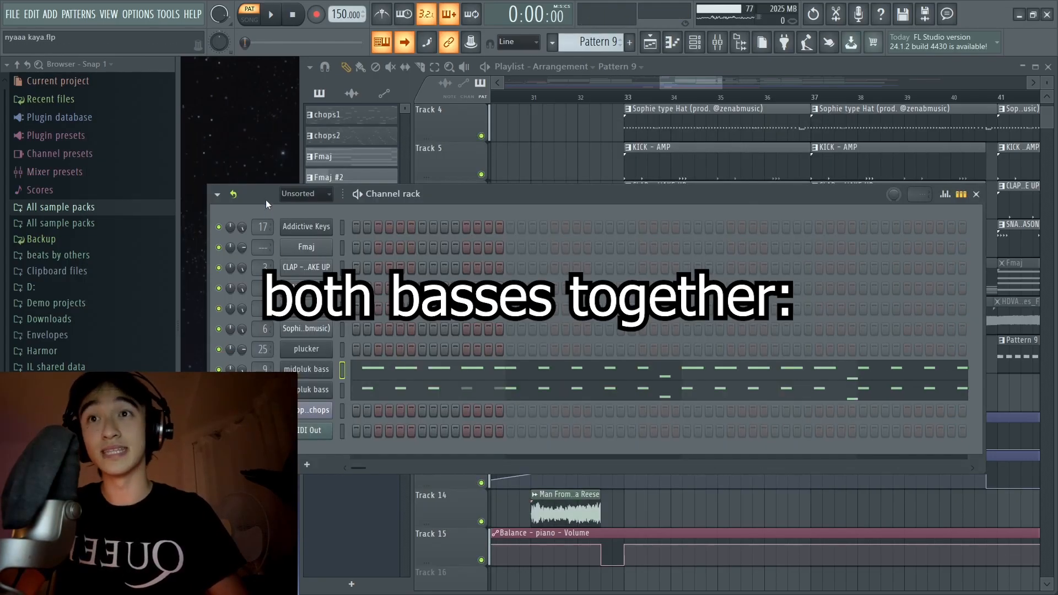
Step: Play the midpluk and lowpluk basses of Pattern 9 together
{"action": "left_click_drag", "start_coordinate": [266, 199], "coordinate": [283, 202]}
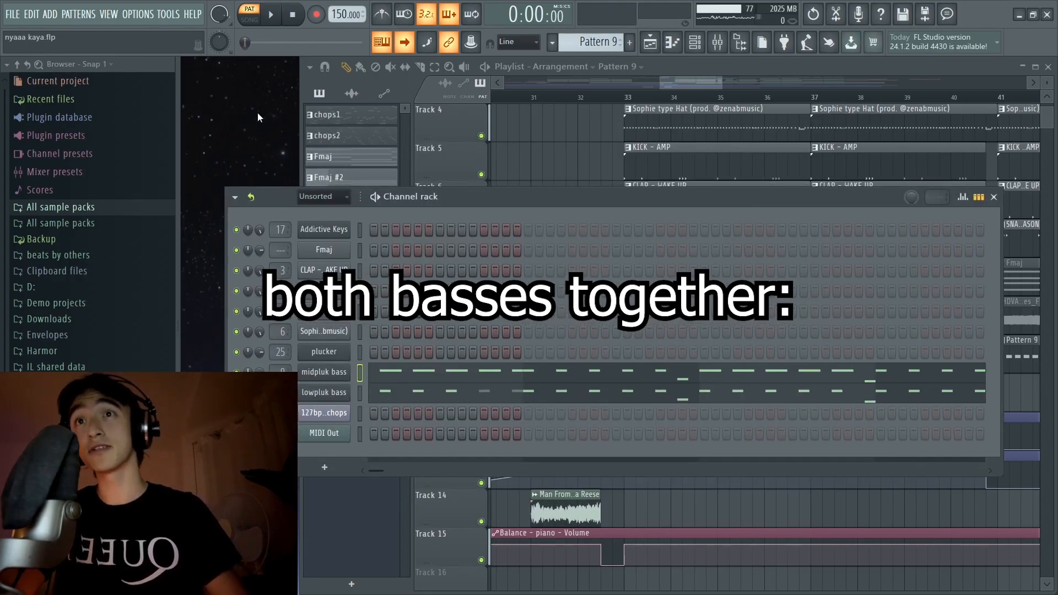
{"action": "key", "text": "space"}
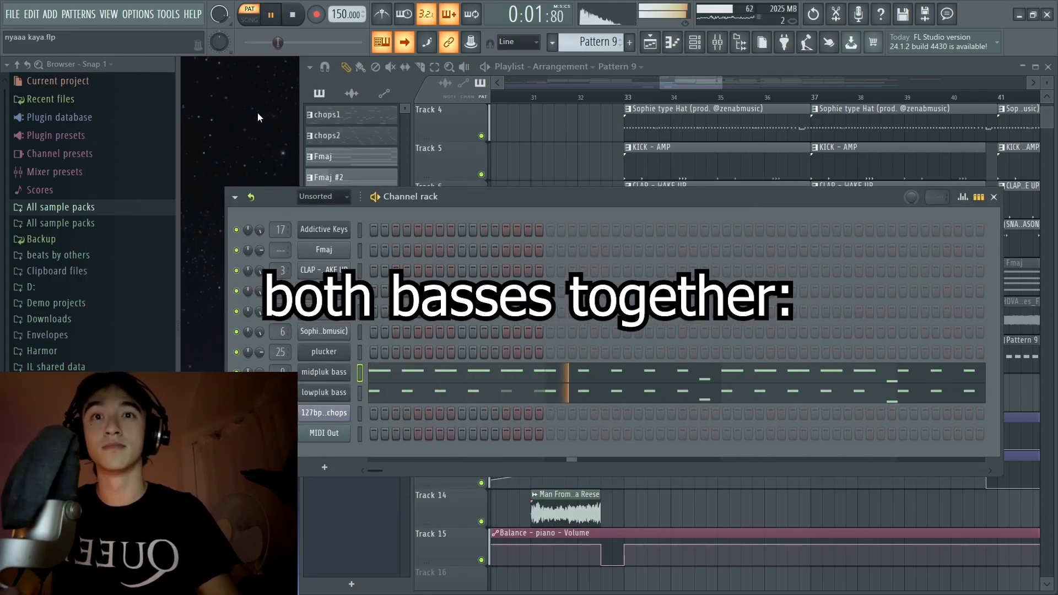
{"action": "key", "text": "space"}
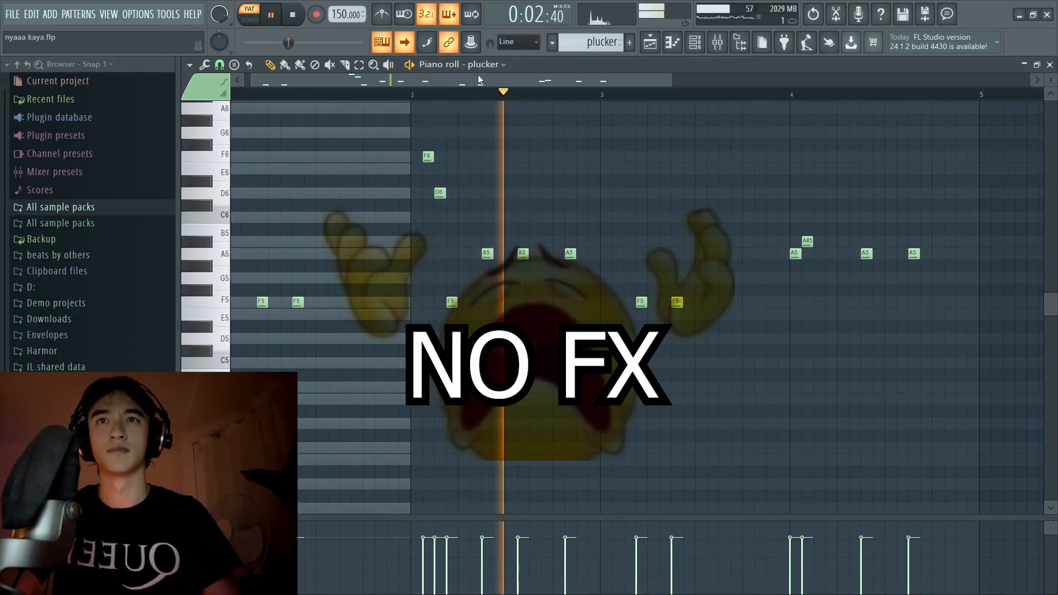
Step: Finish auditioning the plucker notes without effects, and play them through Decapitator with its ThickMildCrunch preset on display
{"action": "key", "text": "space"}
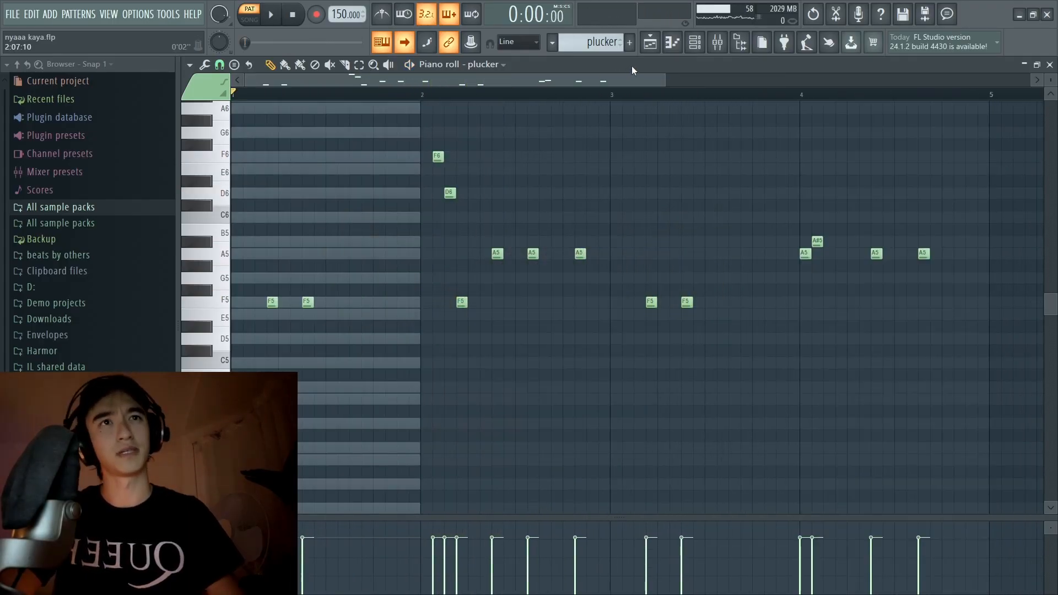
{"action": "left_click", "coordinate": [1049, 65]}
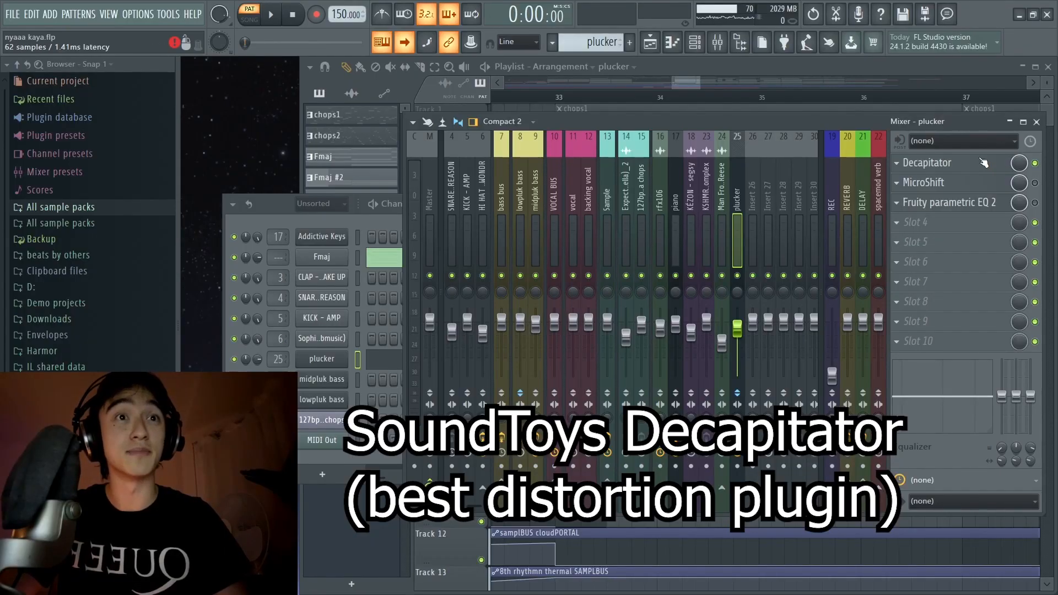
{"action": "left_click", "coordinate": [983, 163]}
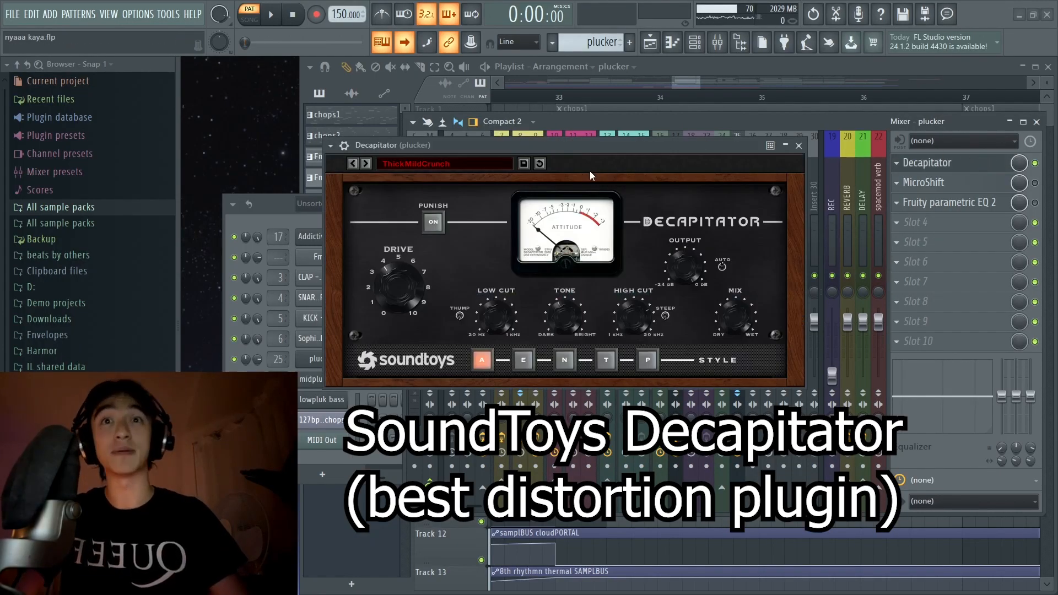
{"action": "left_click_drag", "start_coordinate": [603, 153], "coordinate": [616, 152]}
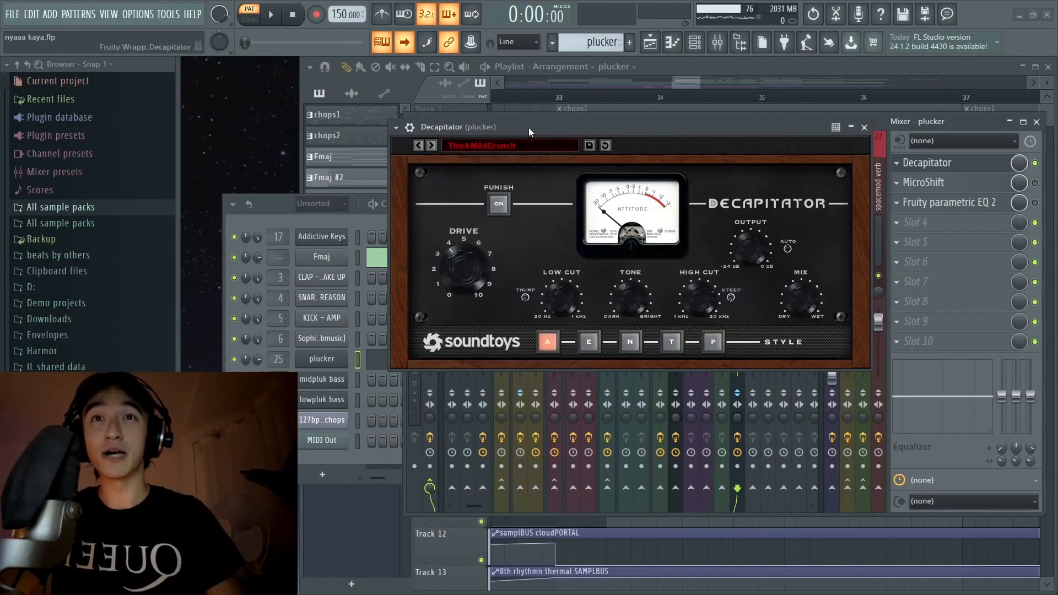
{"action": "left_click_drag", "start_coordinate": [527, 127], "coordinate": [550, 153]}
{"action": "key", "text": "space"}
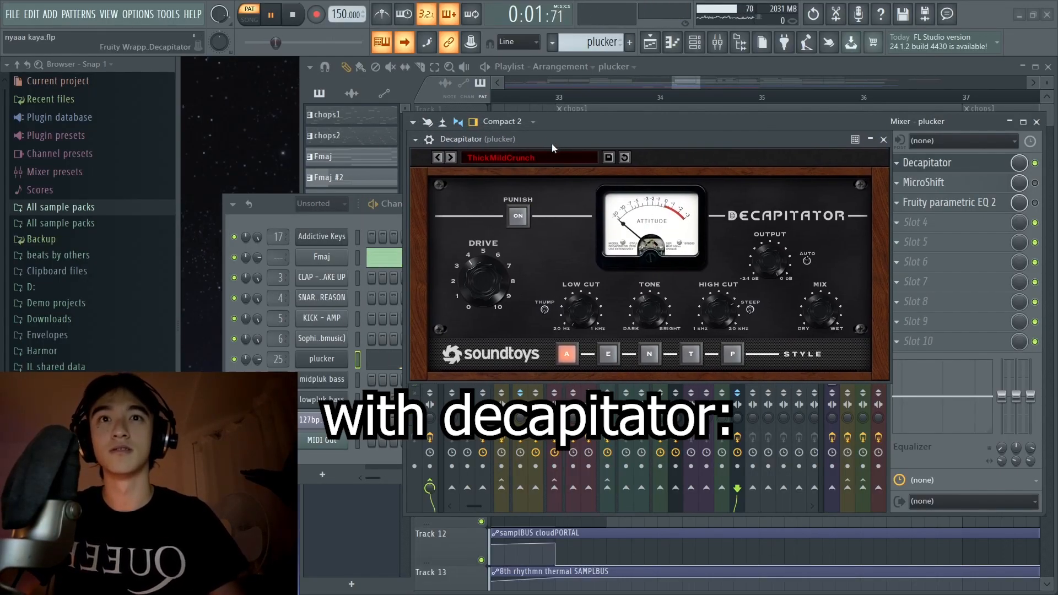
Step: Show MicroShift and Fruity parametric EQ 2 on the plucker mixer track, auditioning the sound with each added to the chain
{"action": "left_click", "coordinate": [982, 183]}
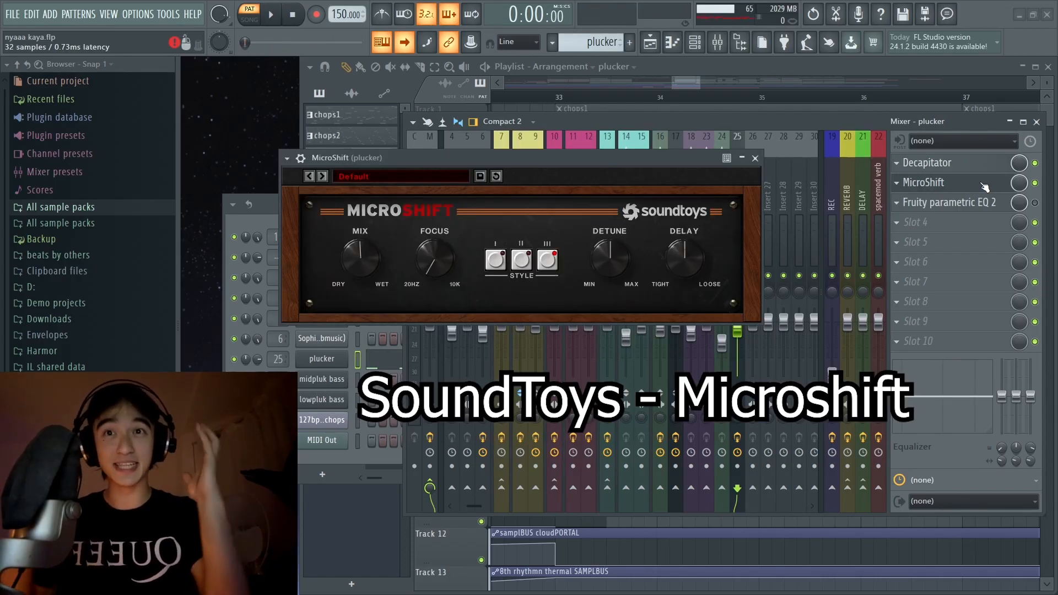
{"action": "key", "text": "space"}
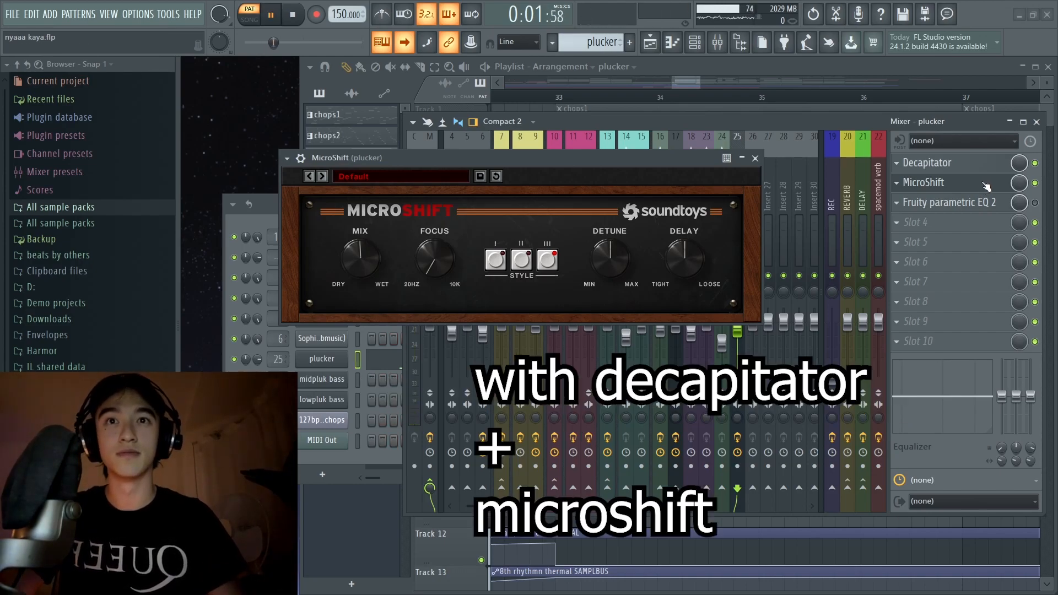
{"action": "key", "text": "space"}
{"action": "left_click", "coordinate": [949, 202]}
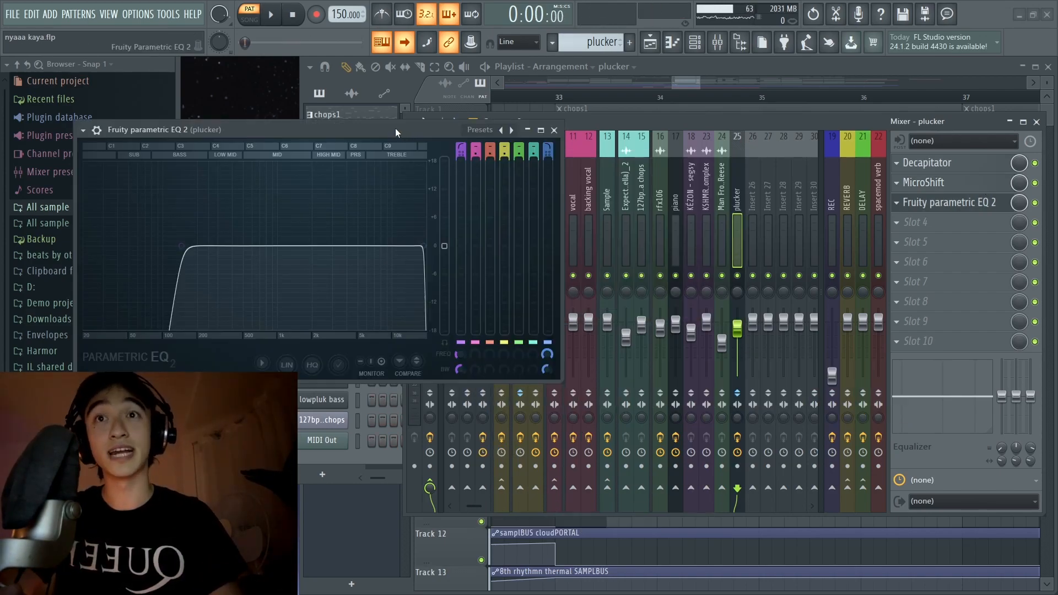
{"action": "left_click_drag", "start_coordinate": [402, 129], "coordinate": [580, 154]}
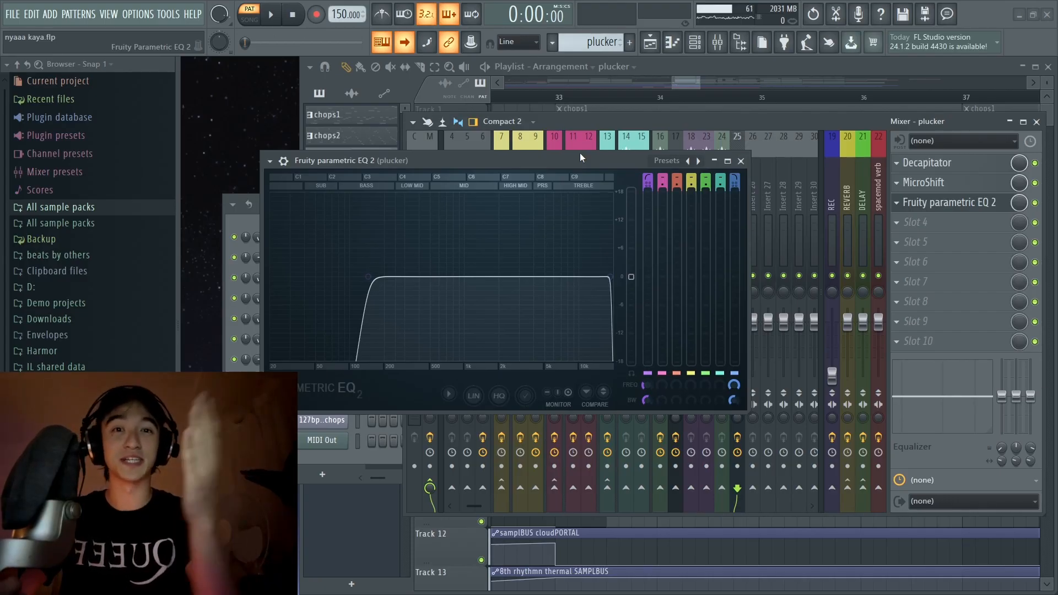
{"action": "key", "text": "space"}
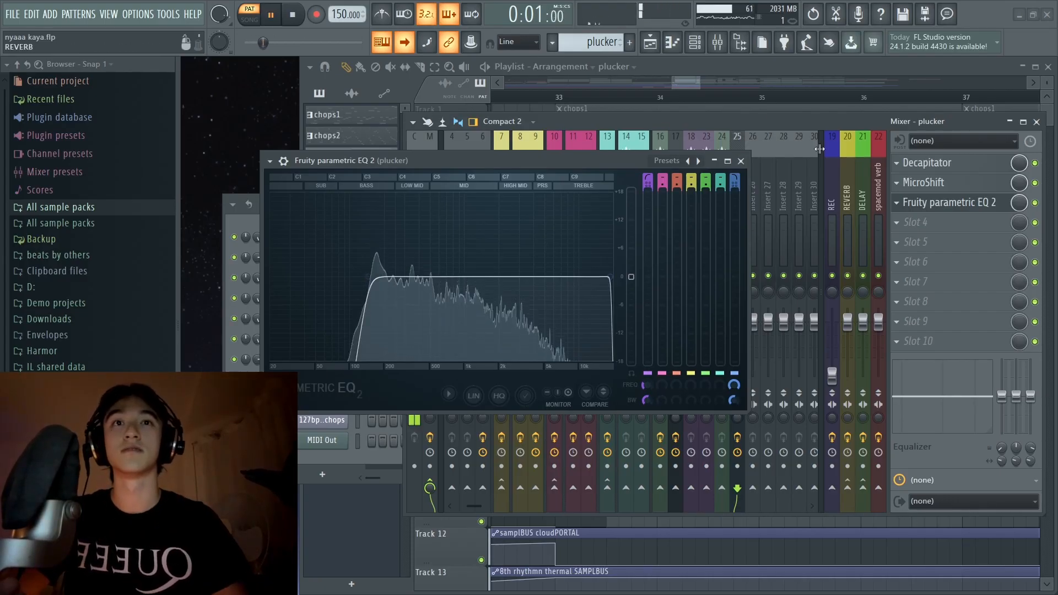
{"action": "key", "text": "space"}
Step: Close the open plugin and mixer windows and play the plucker with the Pattern 9 bass in song mode
{"action": "key", "text": "F12"}
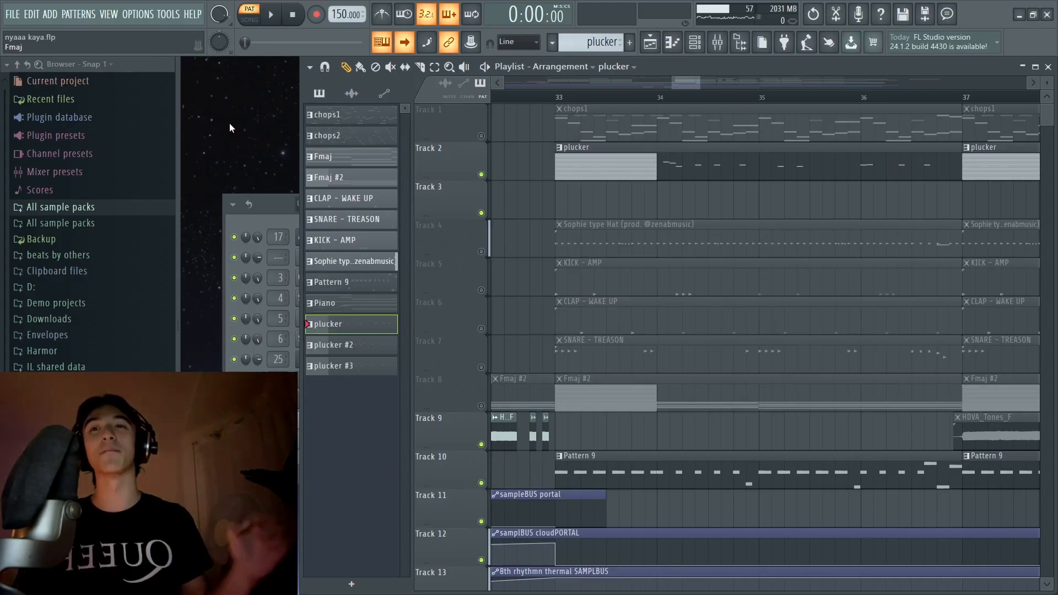
{"action": "key", "text": "l"}
{"action": "key", "text": "space"}
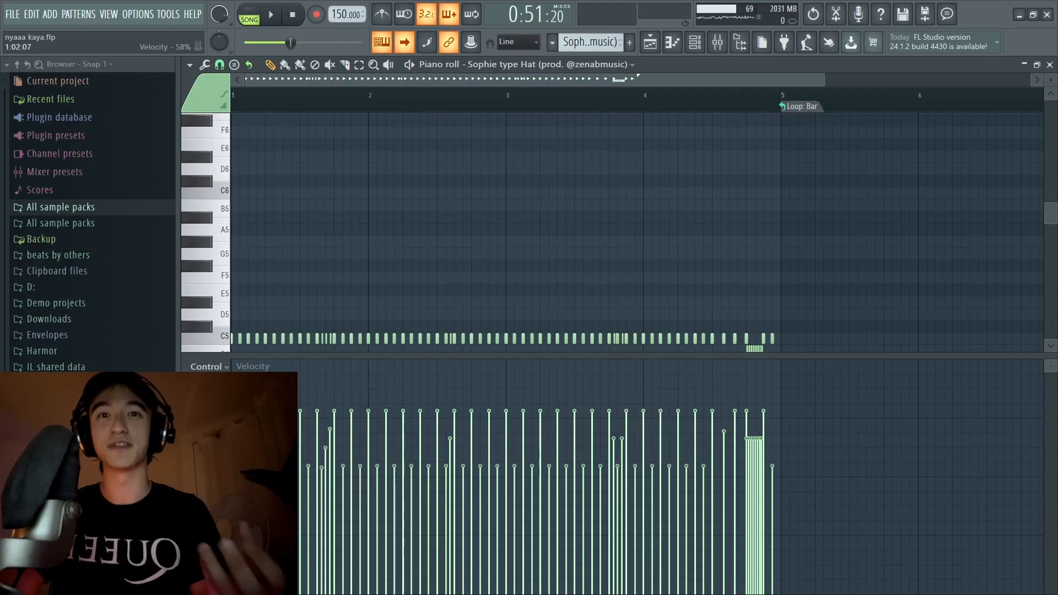
Step: Audition the Sophie type Hat pattern in pattern mode and inspect PanMan and Fruity Limiter on the HI HAT - WONDR mixer track
{"action": "left_click", "coordinate": [249, 10]}
{"action": "key", "text": "space"}
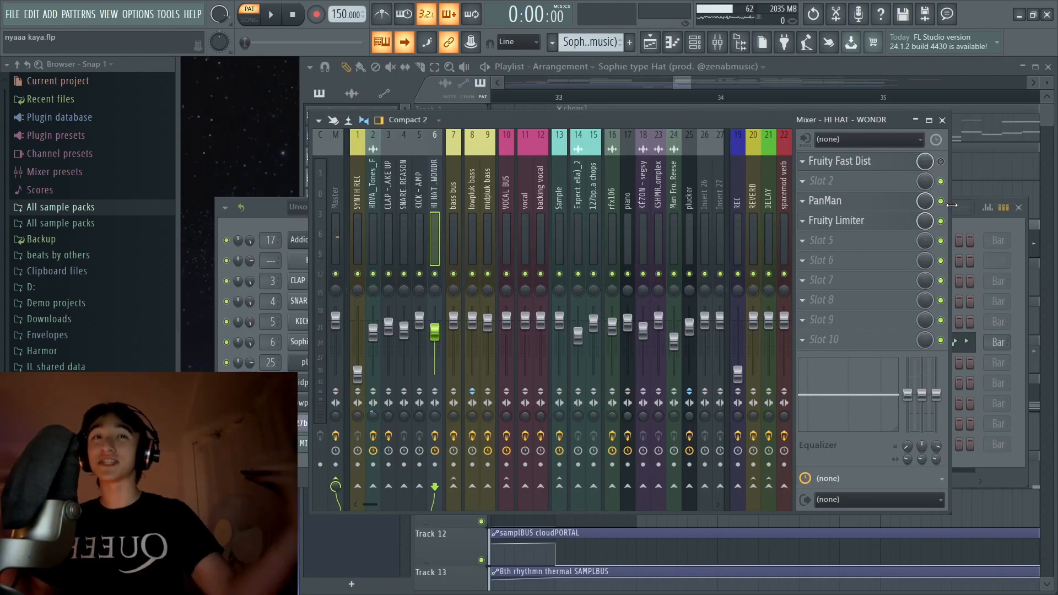
{"action": "left_click", "coordinate": [887, 210]}
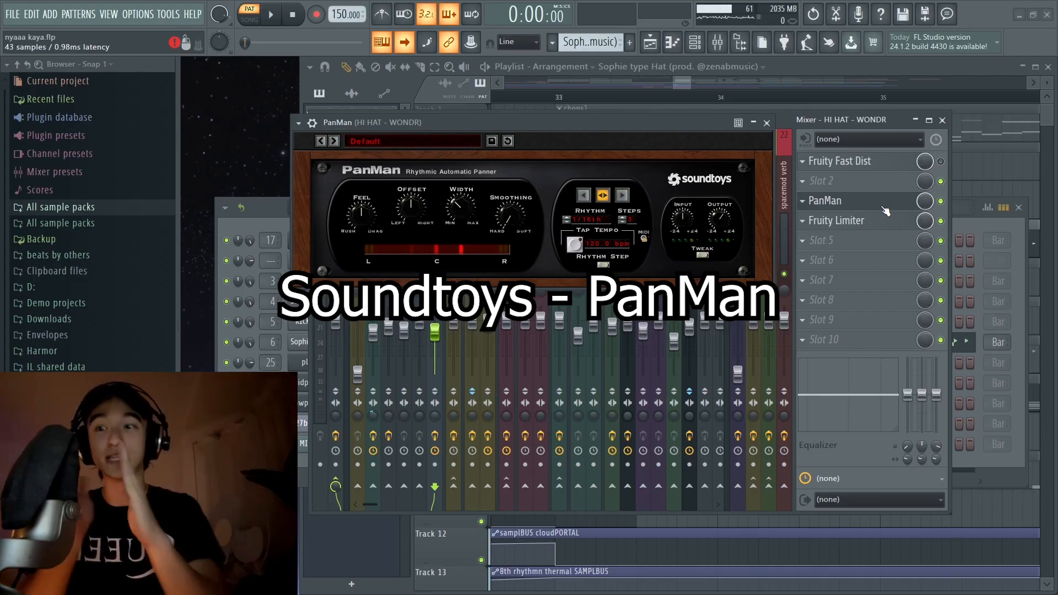
{"action": "left_click", "coordinate": [884, 209]}
{"action": "left_click", "coordinate": [870, 223]}
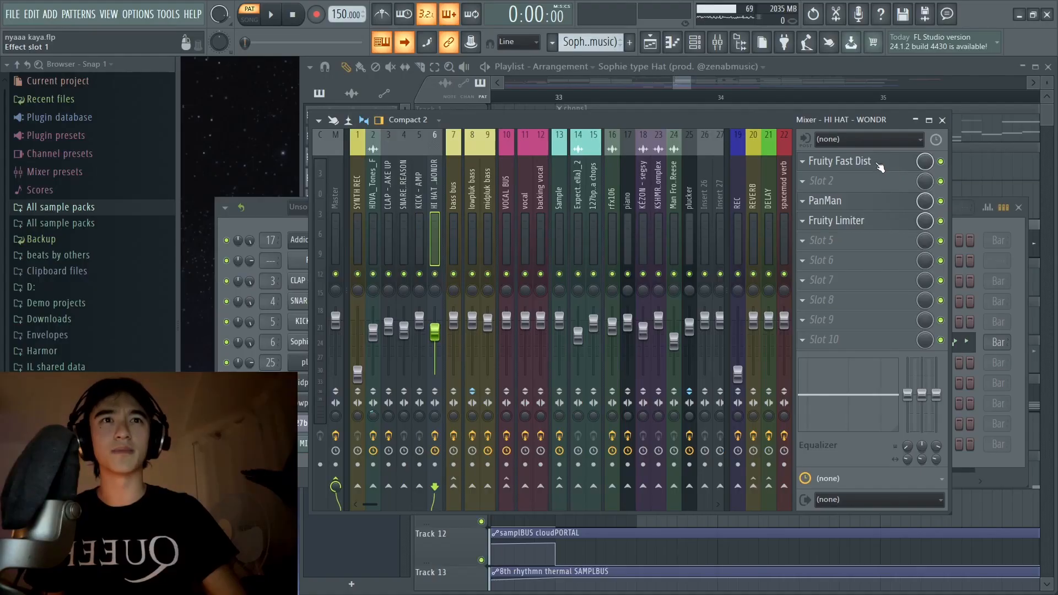
Step: Inspect Fruity Fast Dist on the HI HAT - WONDR mixer track while playing the hi-hat pattern
{"action": "left_click", "coordinate": [882, 163]}
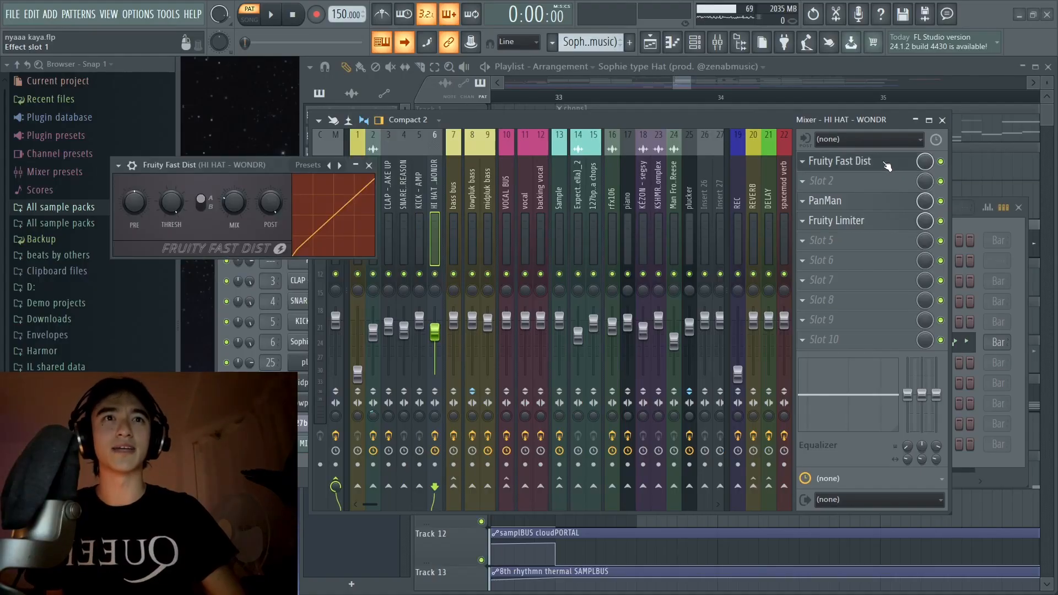
{"action": "left_click_drag", "start_coordinate": [272, 163], "coordinate": [514, 157]}
{"action": "key", "text": "space"}
{"action": "left_click_drag", "start_coordinate": [468, 197], "coordinate": [469, 170]}
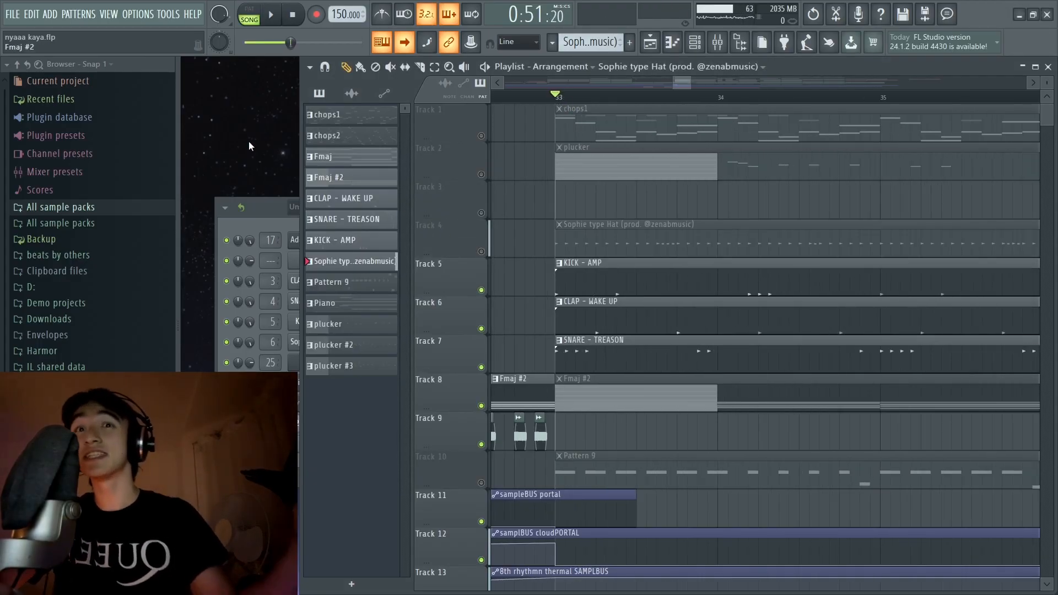
Step: Play the kick, clap and snare tracks from bar 33, and replay them with the Sophie type Hat track unmuted
{"action": "key", "text": "space"}
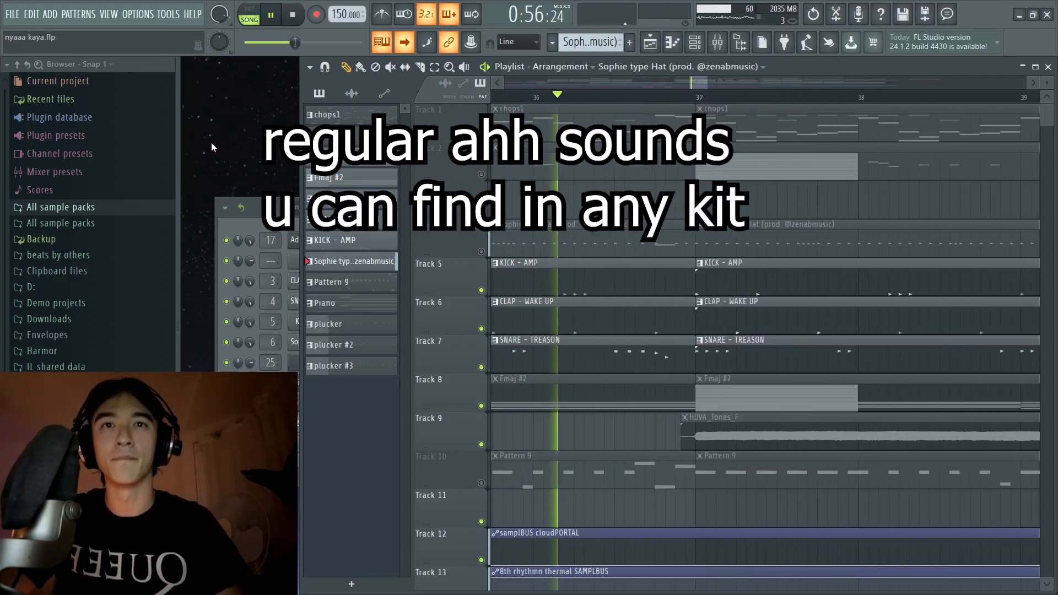
{"action": "key", "text": "space"}
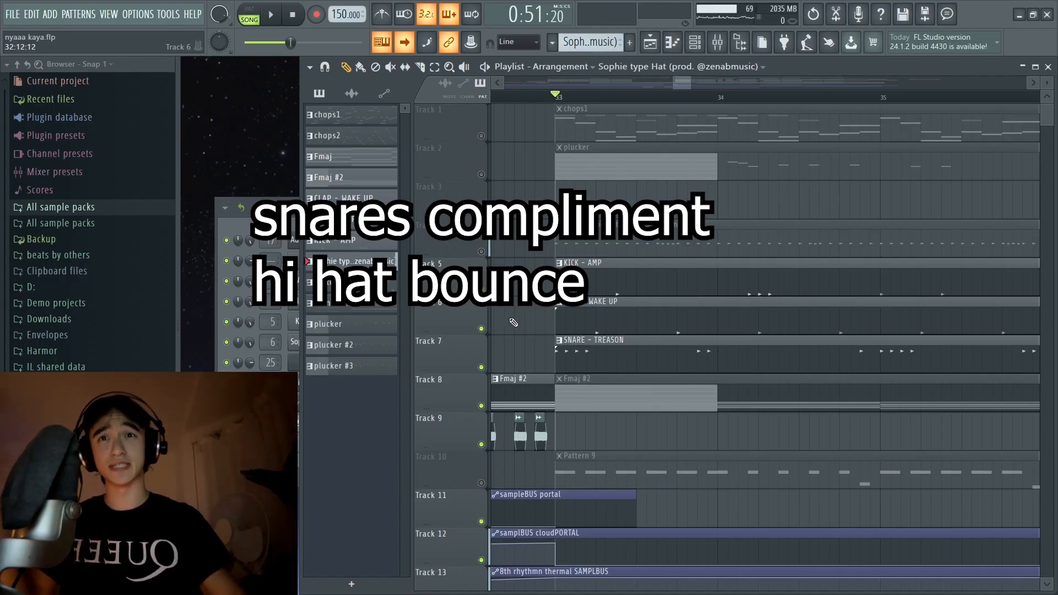
{"action": "left_click", "coordinate": [481, 252]}
{"action": "key", "text": "space"}
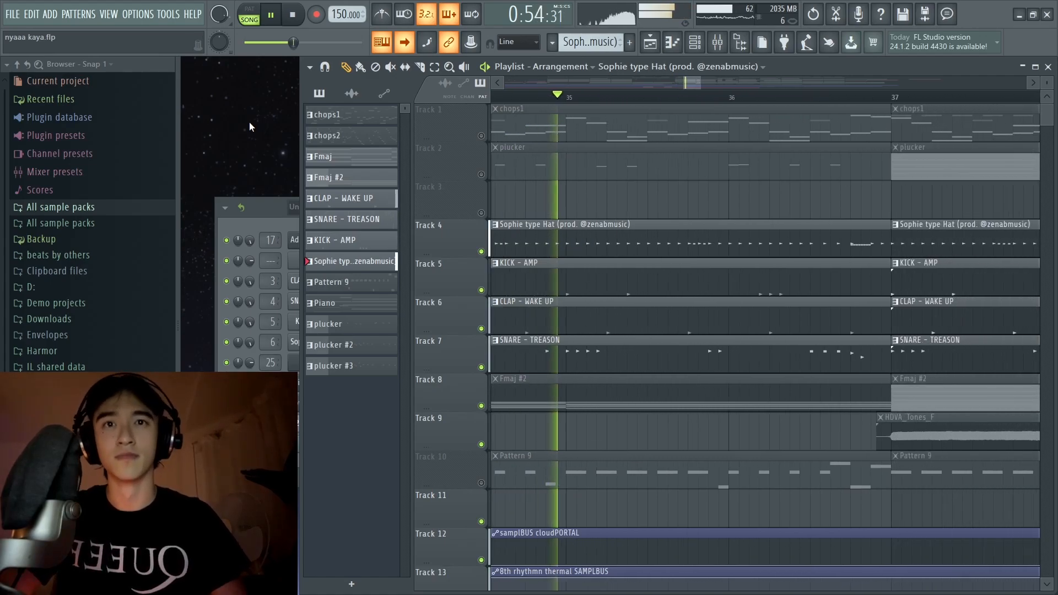
{"action": "key", "text": "space"}
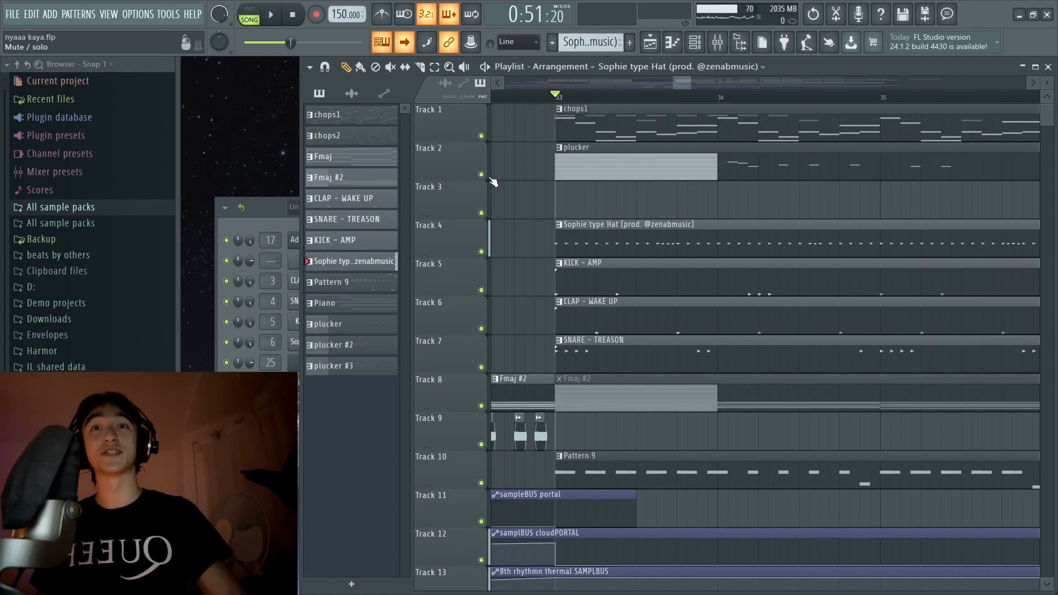
Step: Mute the plucker track and show Thermal's INTO EIGHTS preset in the preset list on the Sample mixer track
{"action": "left_click", "coordinate": [481, 175]}
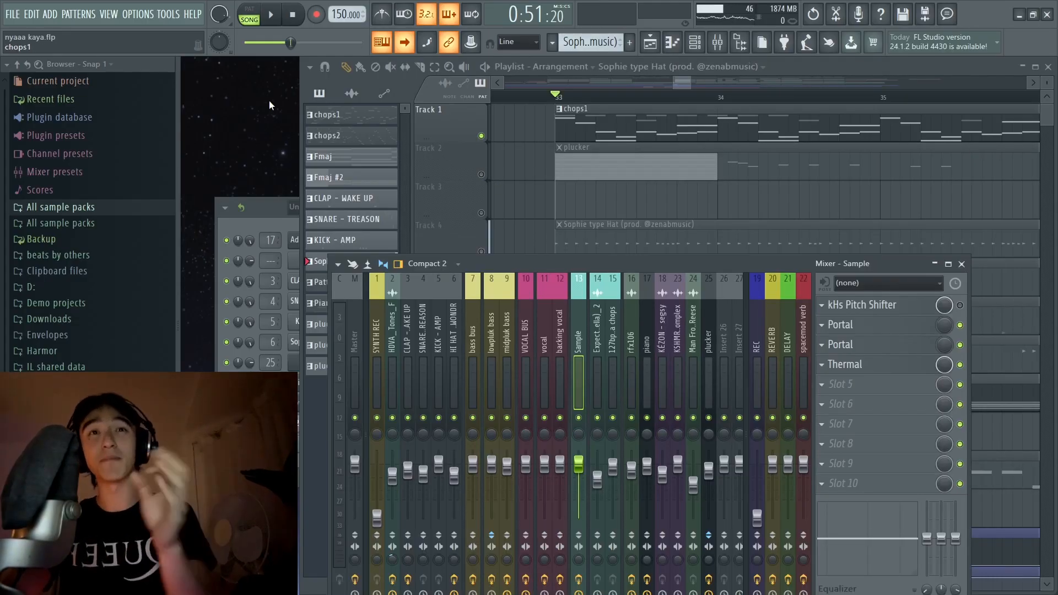
{"action": "left_click", "coordinate": [846, 363]}
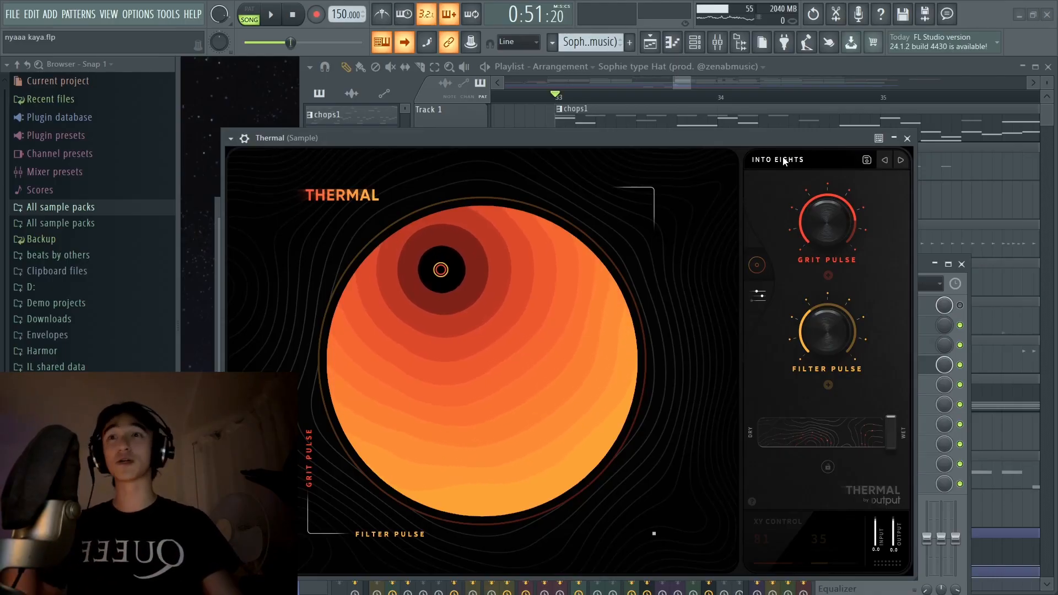
{"action": "left_click", "coordinate": [783, 160]}
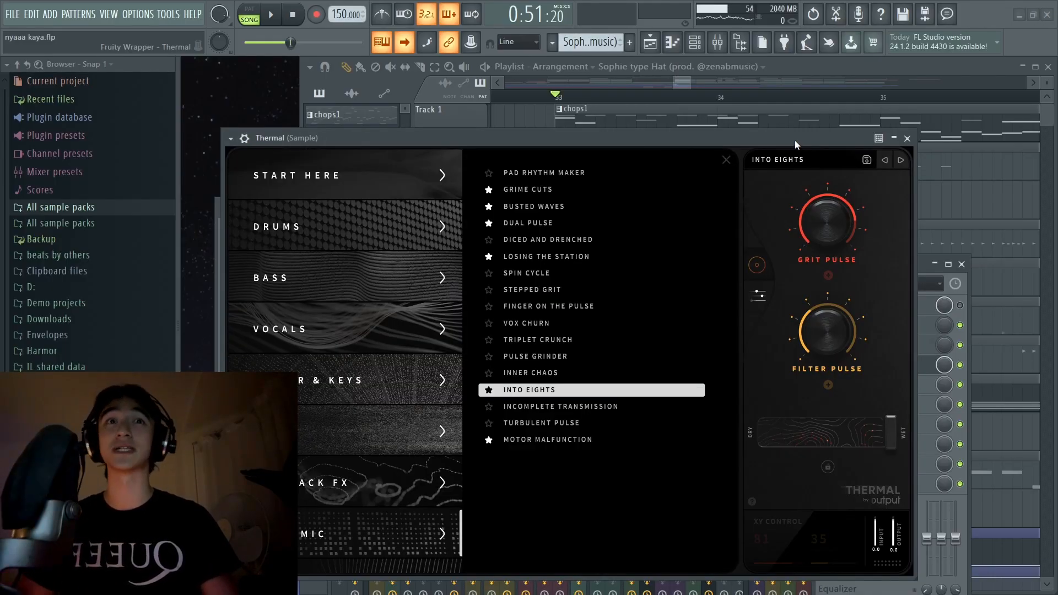
{"action": "left_click_drag", "start_coordinate": [795, 139], "coordinate": [772, 134]}
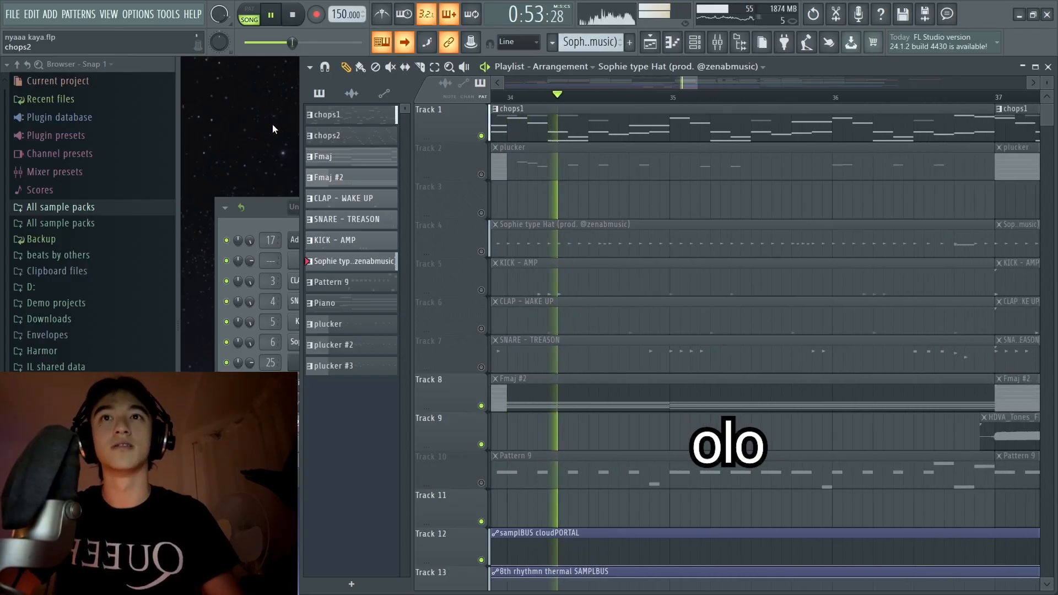
Step: Finish auditioning the chops1 track without the other parts, and play the full arrangement from bar 33
{"action": "key", "text": "space"}
{"action": "scroll", "coordinate": [617, 98], "scroll_direction": "down", "scroll_amount": 5}
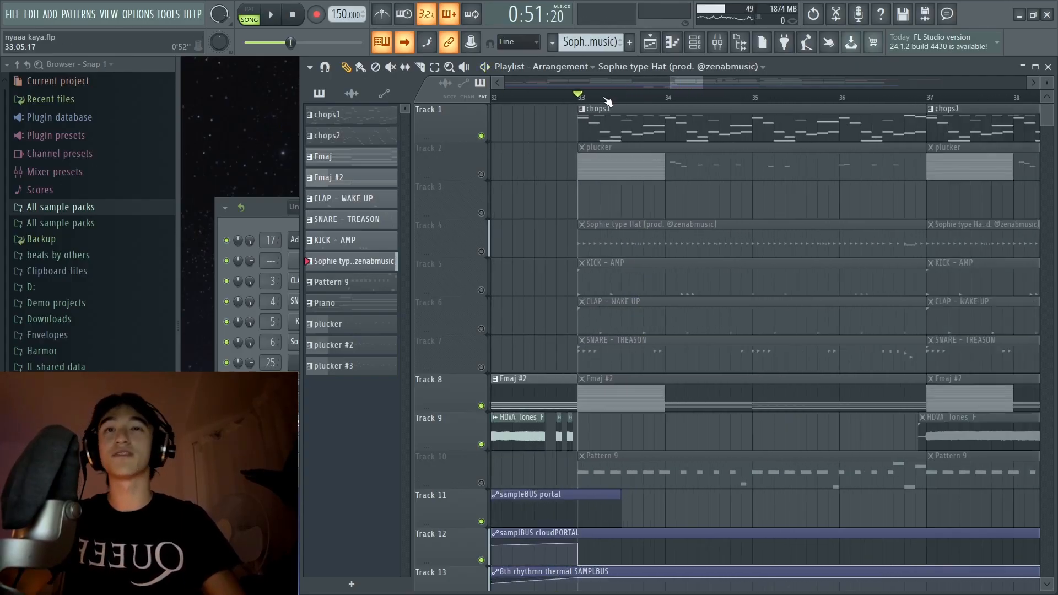
{"action": "key", "text": "space"}
{"action": "scroll", "coordinate": [566, 113], "scroll_direction": "up", "scroll_amount": 3}
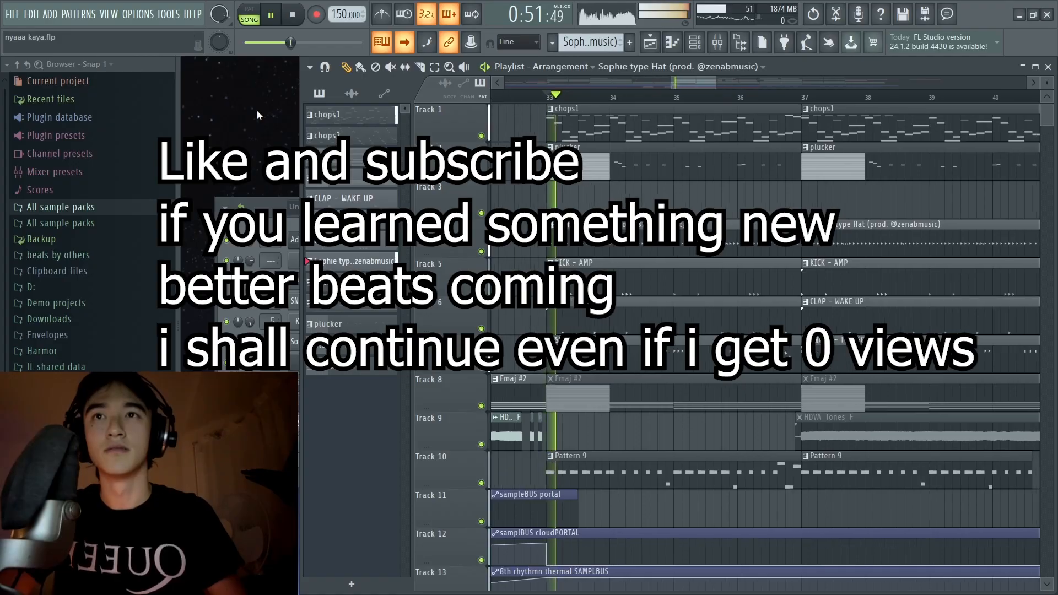